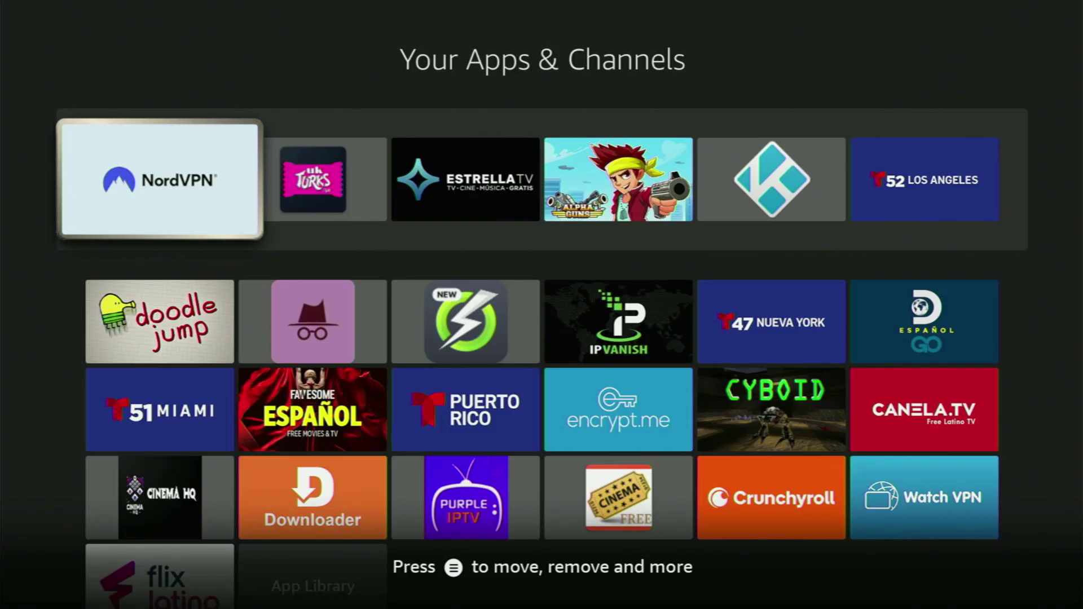
- Browse the app grid past Cinema HQ to Downloader, then return to the home screen
key(Down)
key(Down)
key(Down)
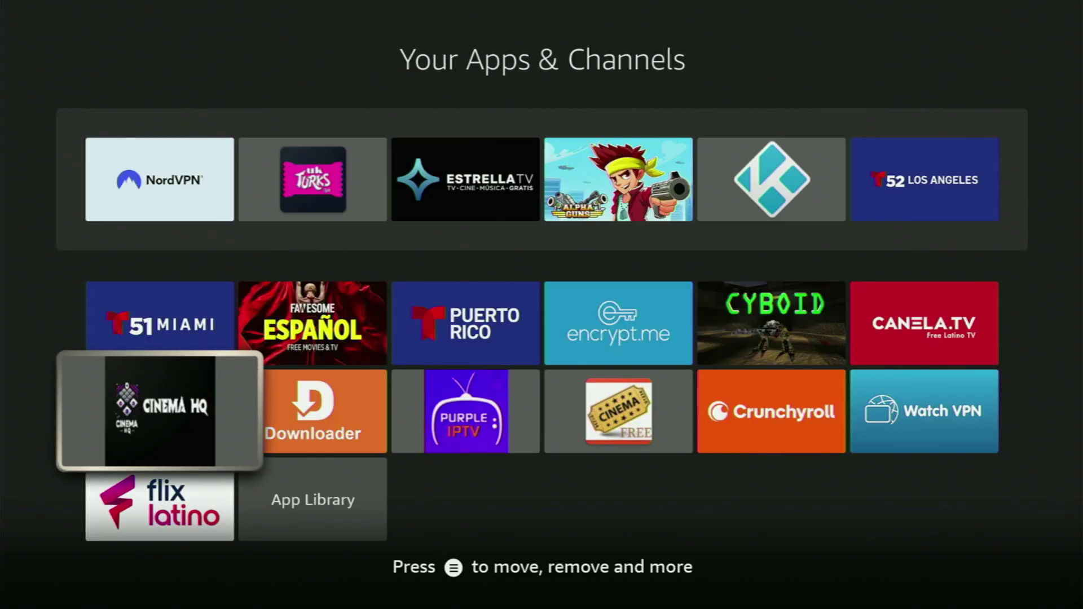
key(Right)
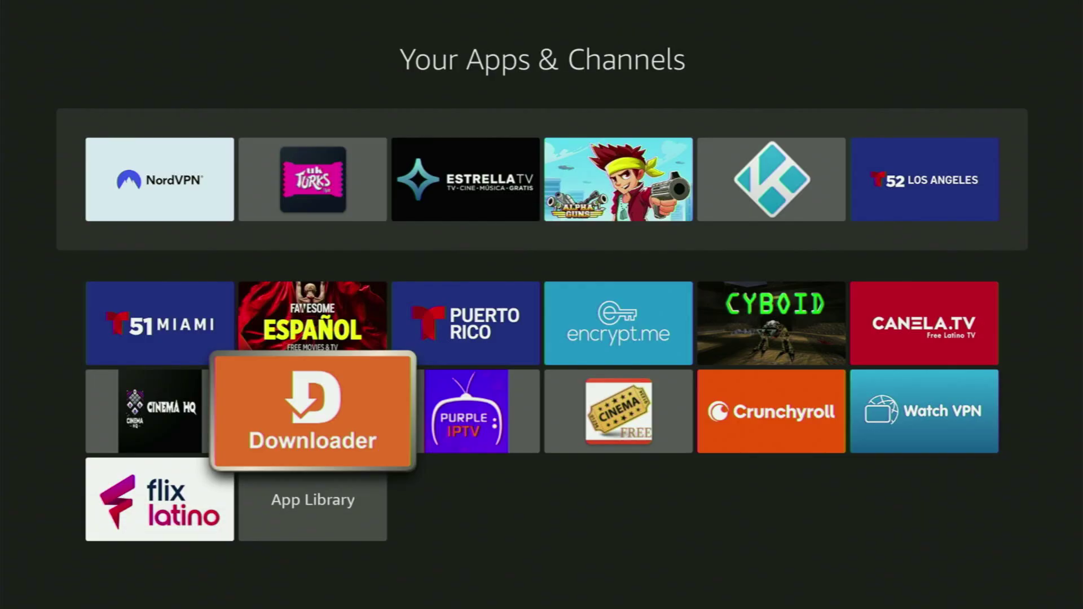
key(Escape)
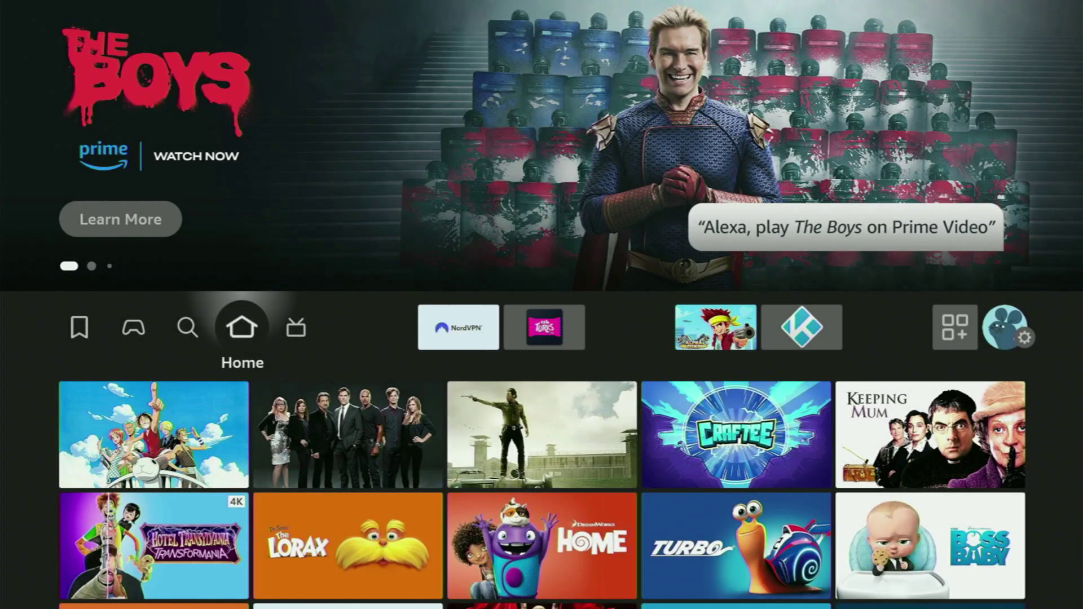
- Search for 'Dow' and pick the Downloader suggestion
key(Left)
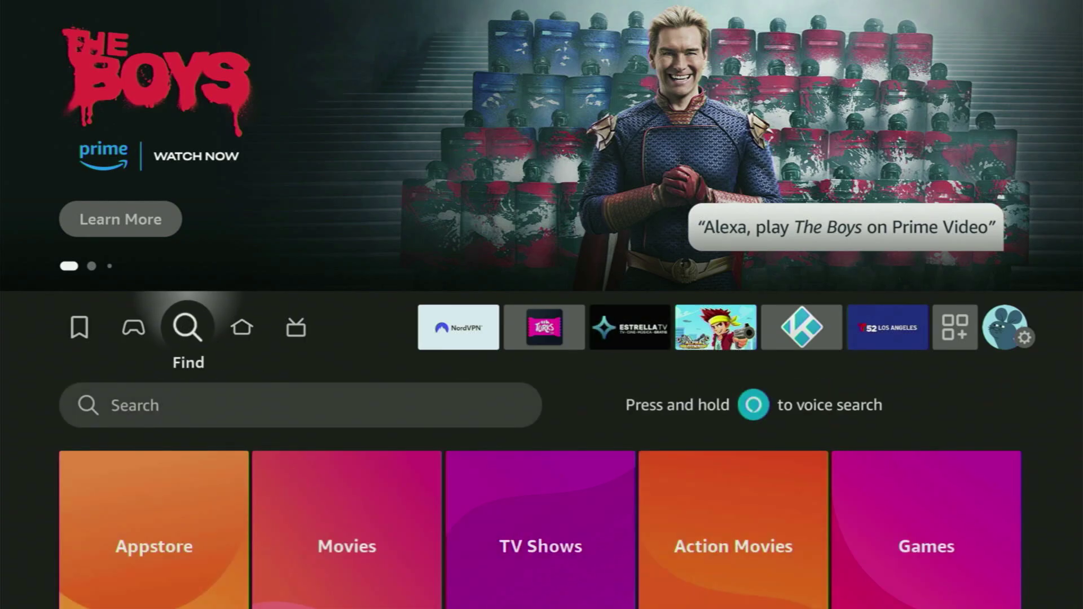
key(Down)
key(Return)
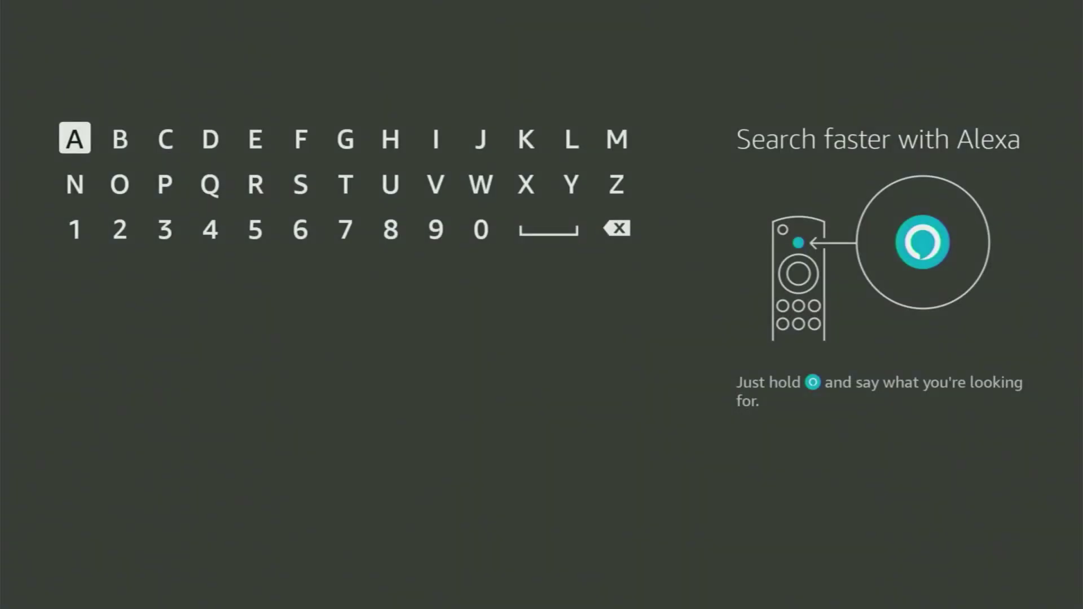
key(Right)
key(Right)
key(Right)
key(Return)
key(Down)
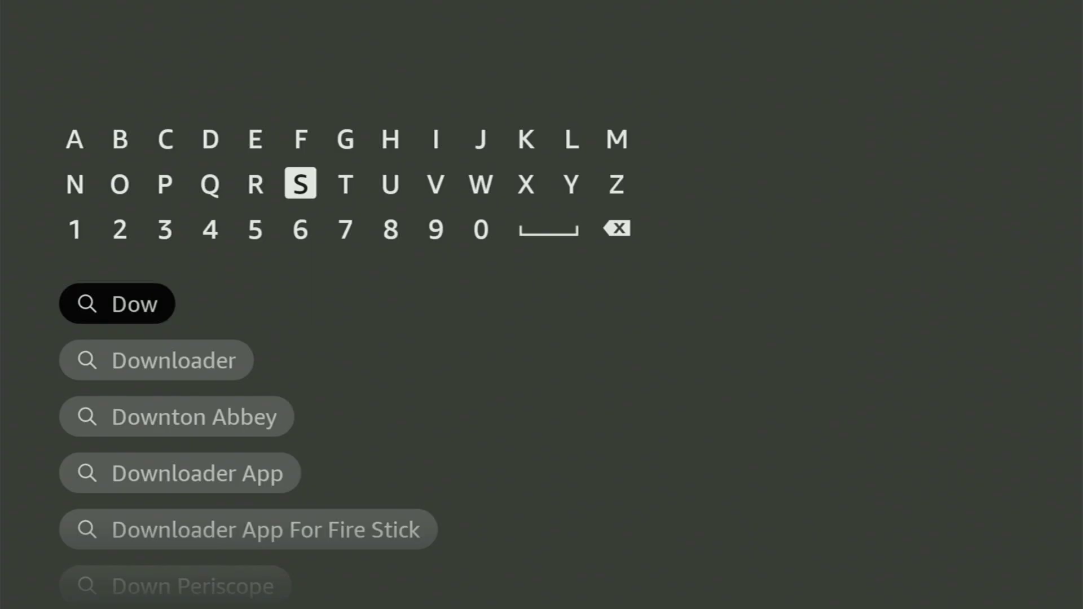
key(Down)
key(Down)
key(Down)
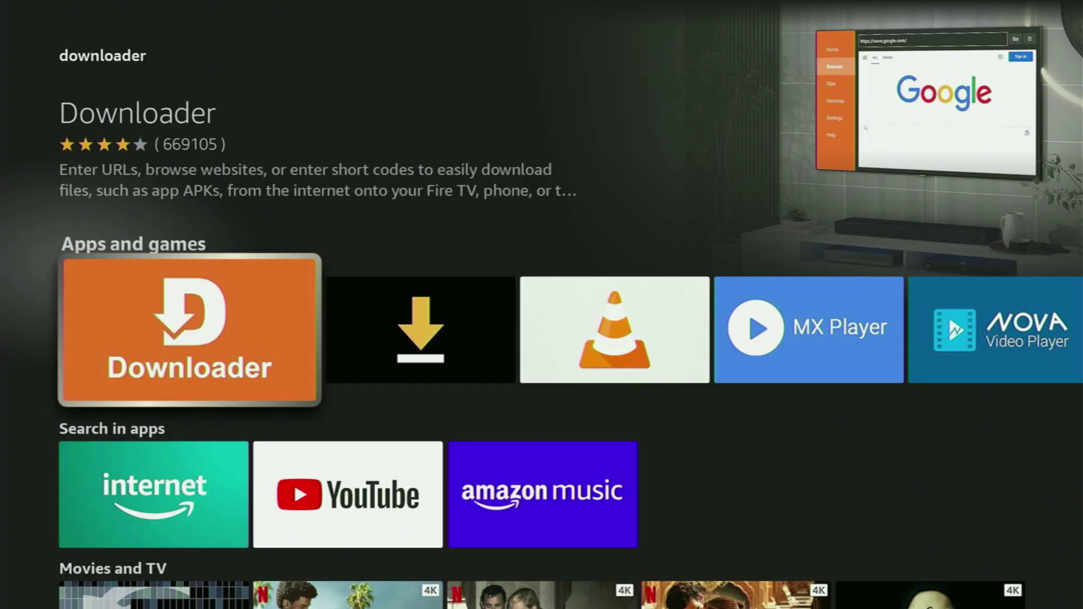
- Browse the results across to VLC and down through the movie results
key(Right)
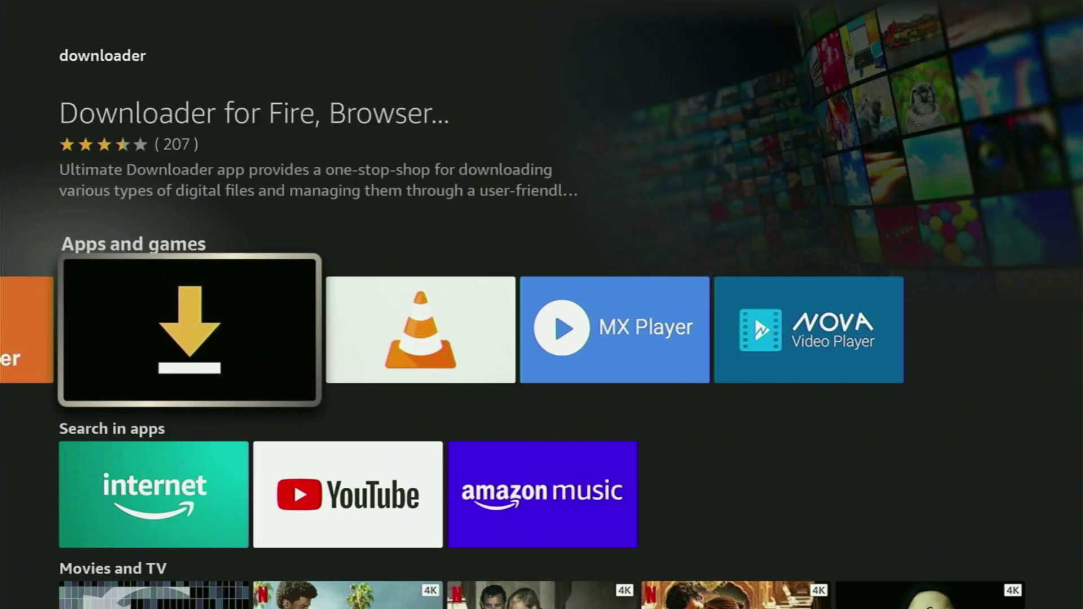
key(Right)
key(Down)
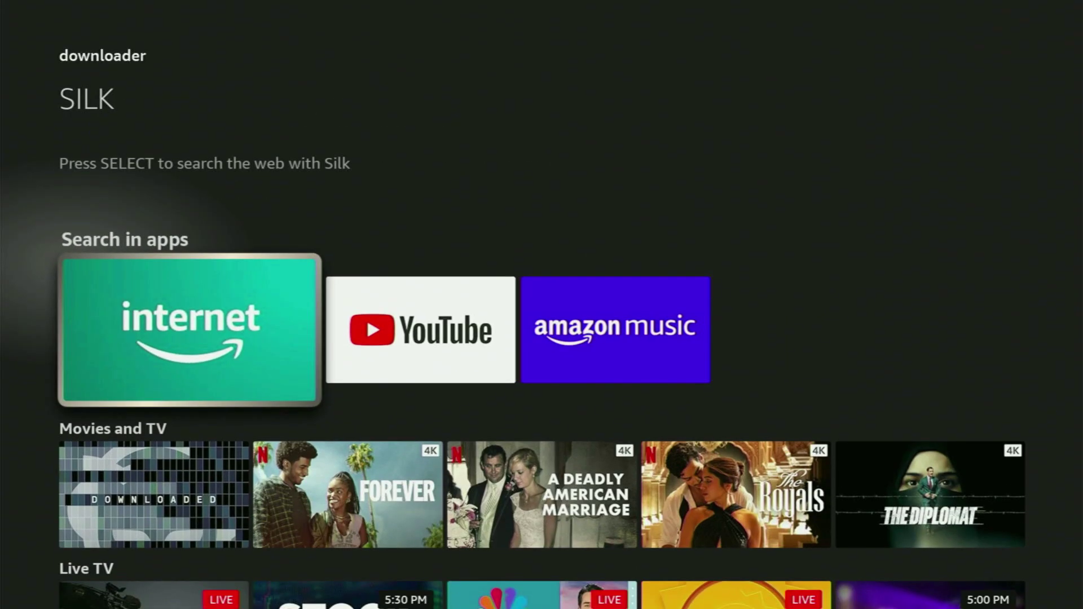
key(Down)
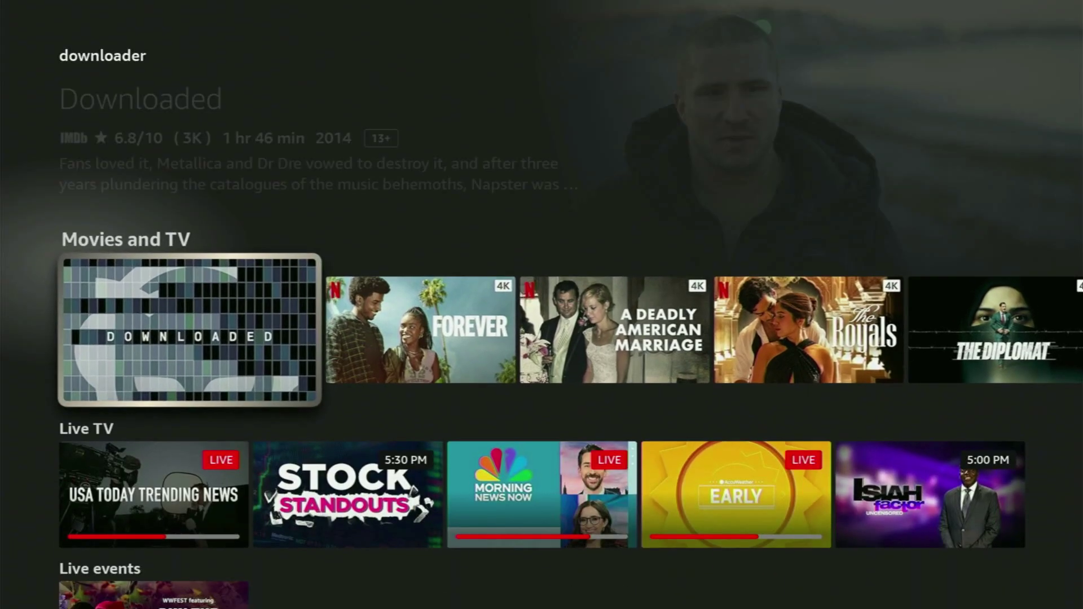
- Go Home and open the My Fire TV tile under Settings
key(Home)
key(Right)
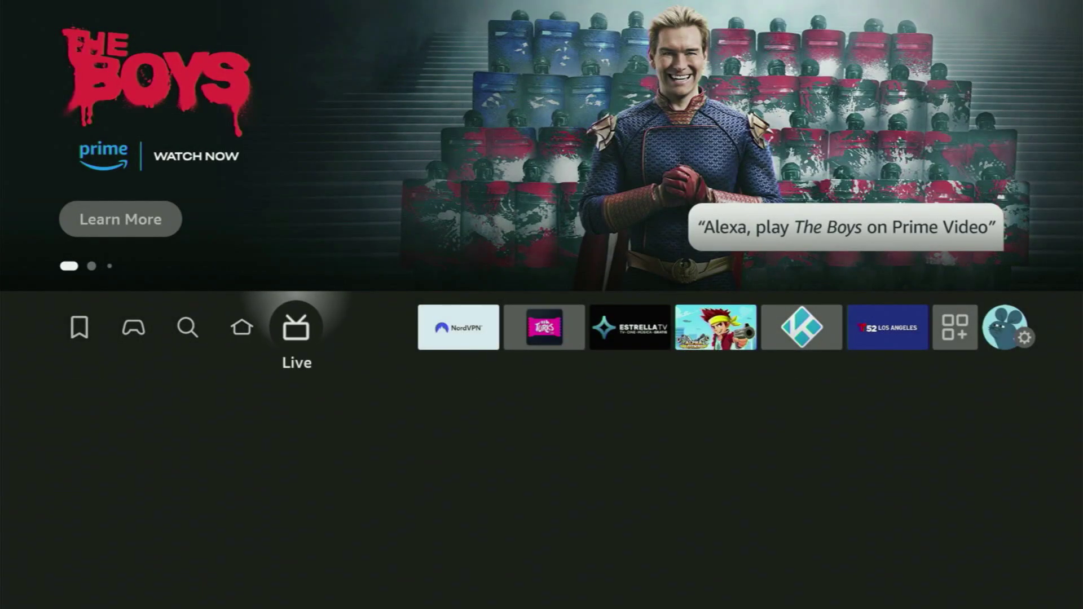
key(Right)
key(Right)
key(Right)
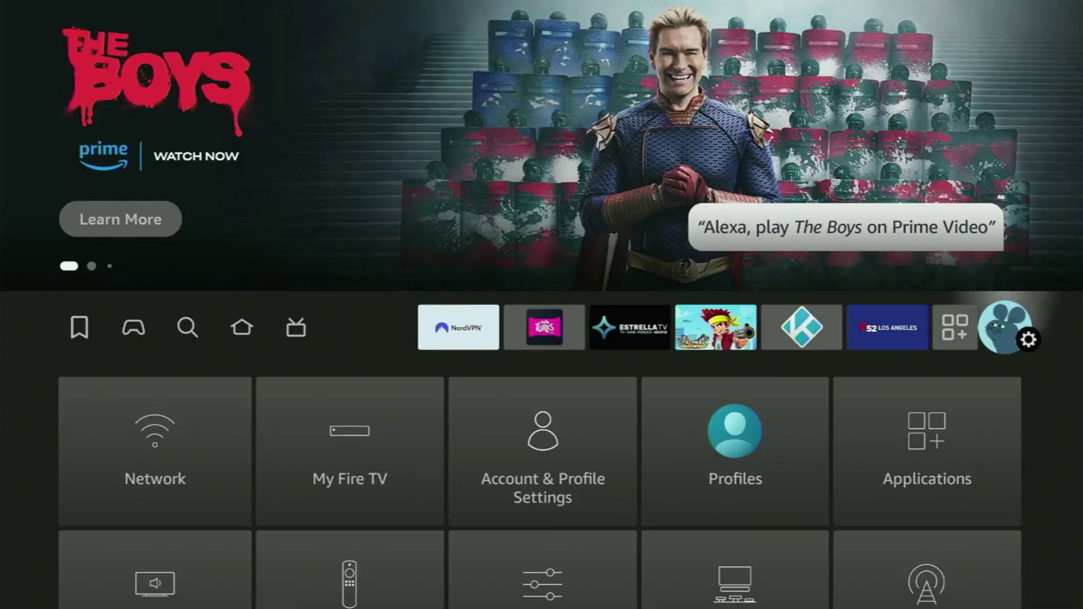
key(Down)
key(Right)
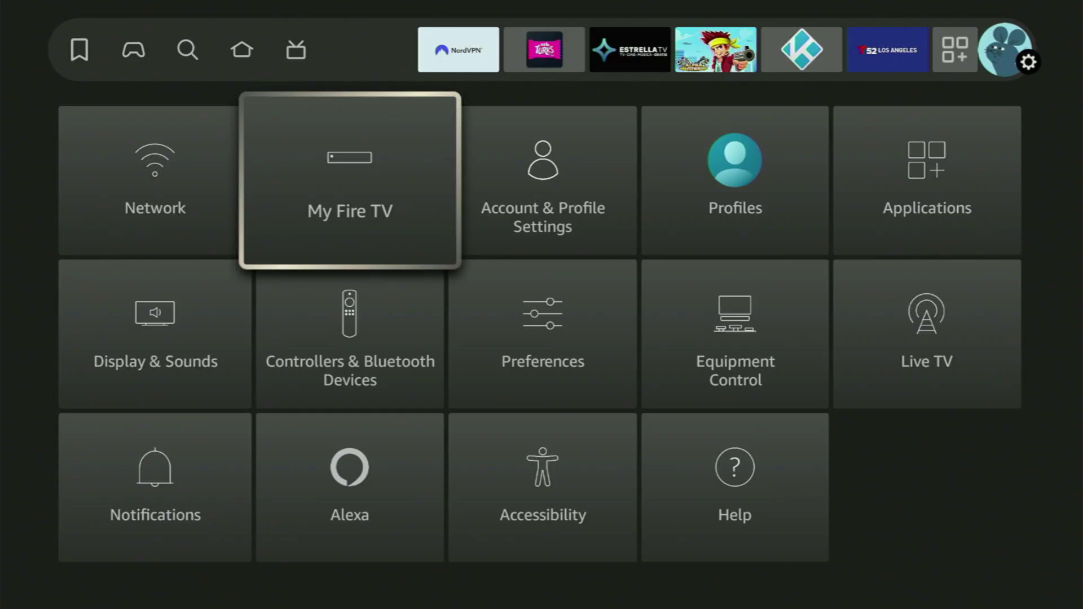
key(Return)
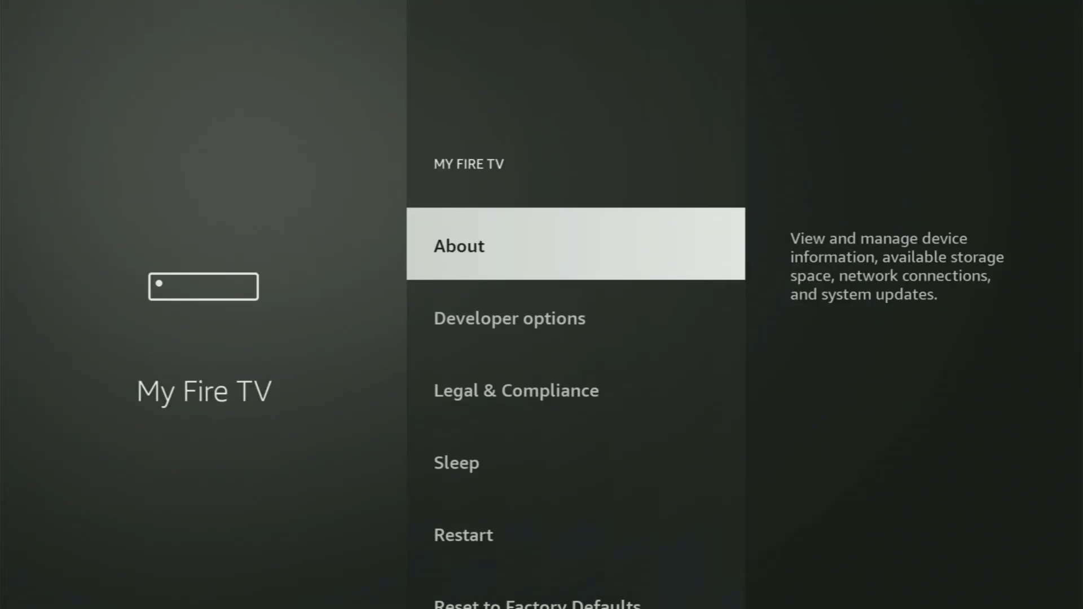
- Browse the My Fire TV list from About through Developer options down to Sleep
key(Down)
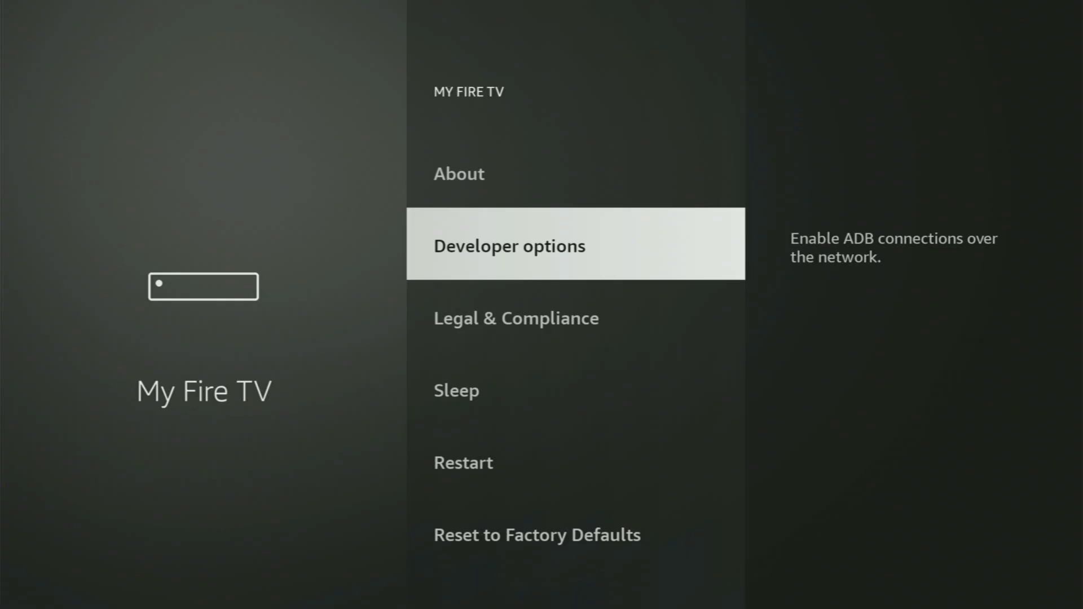
key(Down)
key(Down)
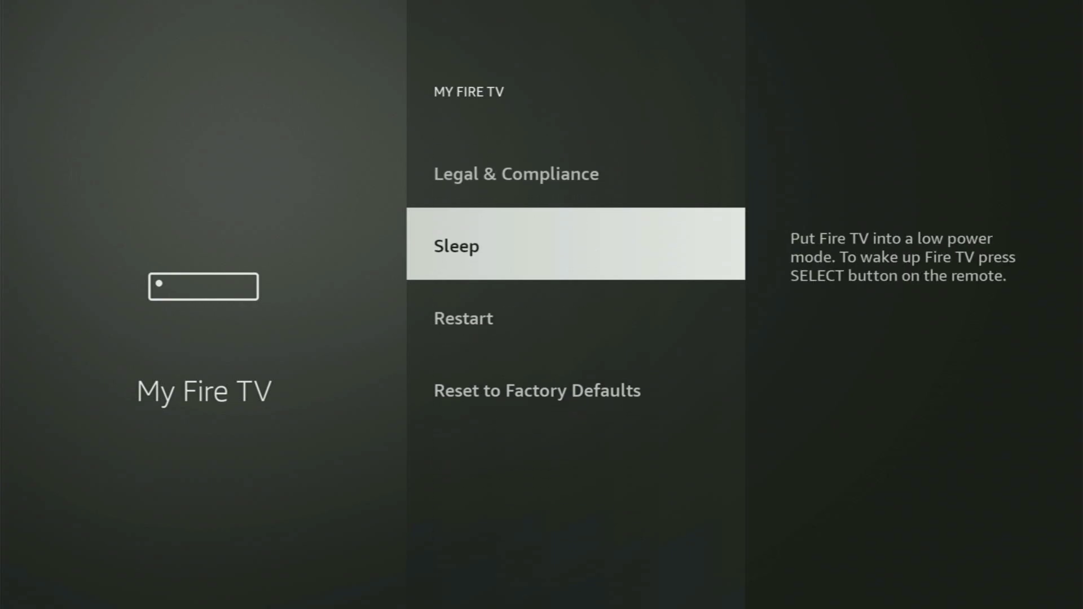
key(Down)
key(Up)
key(Up)
key(Up)
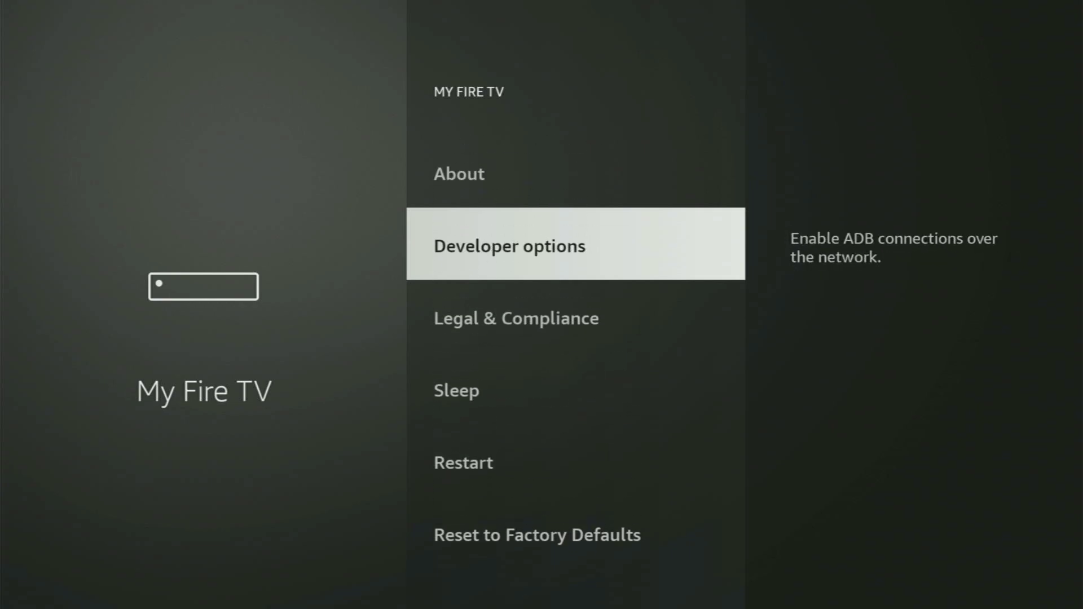
key(Up)
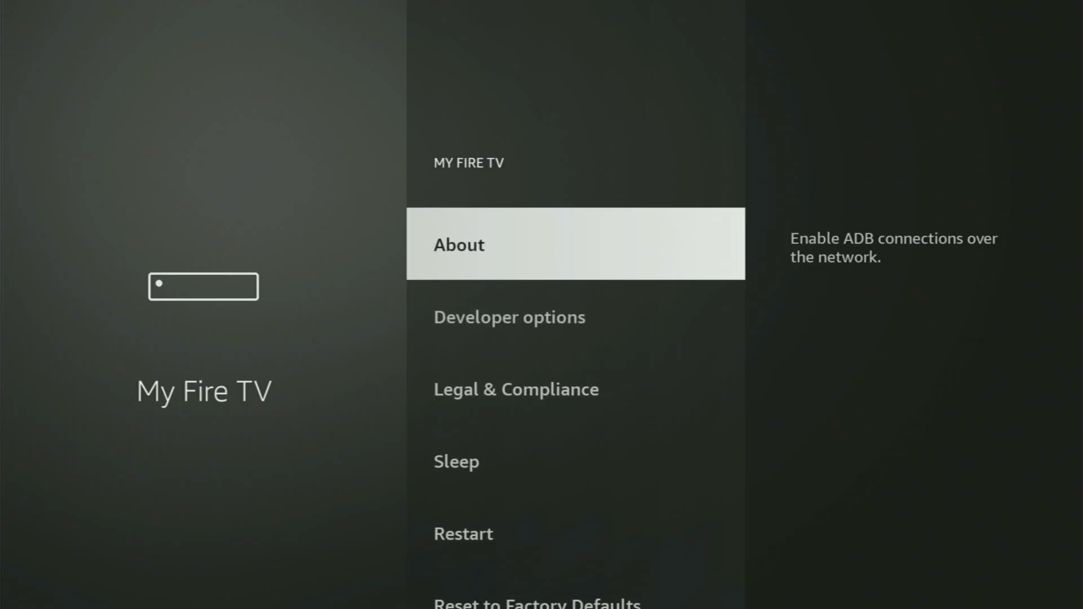
key(Down)
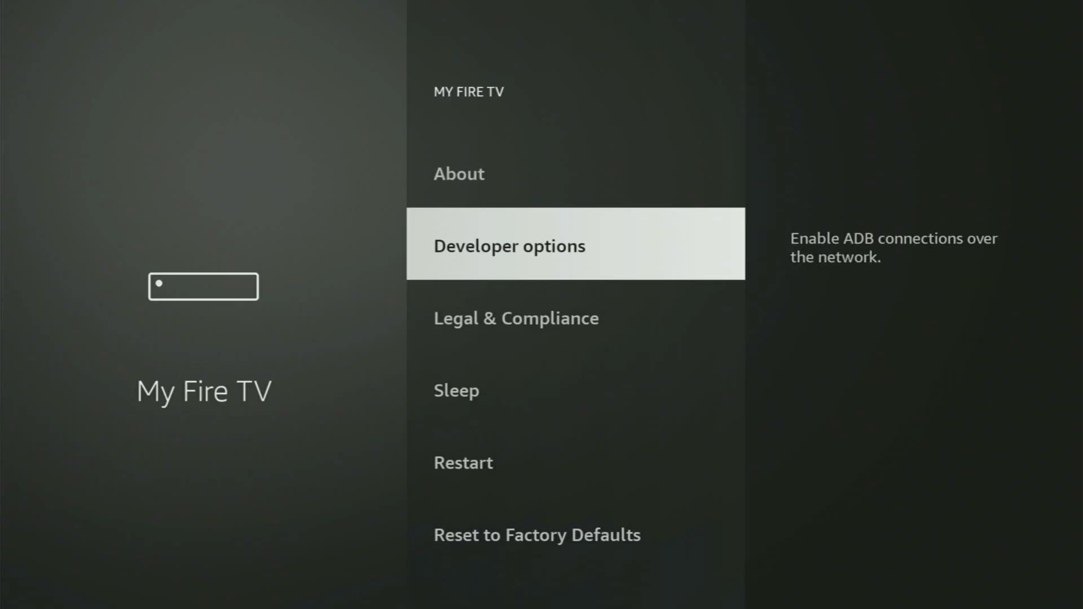
key(Down)
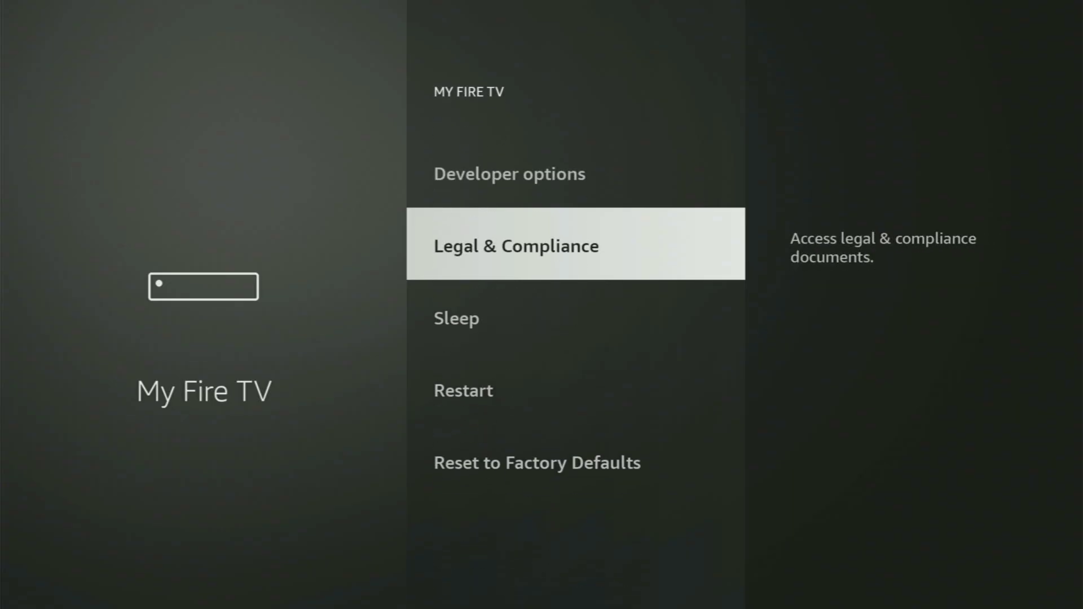
key(Down)
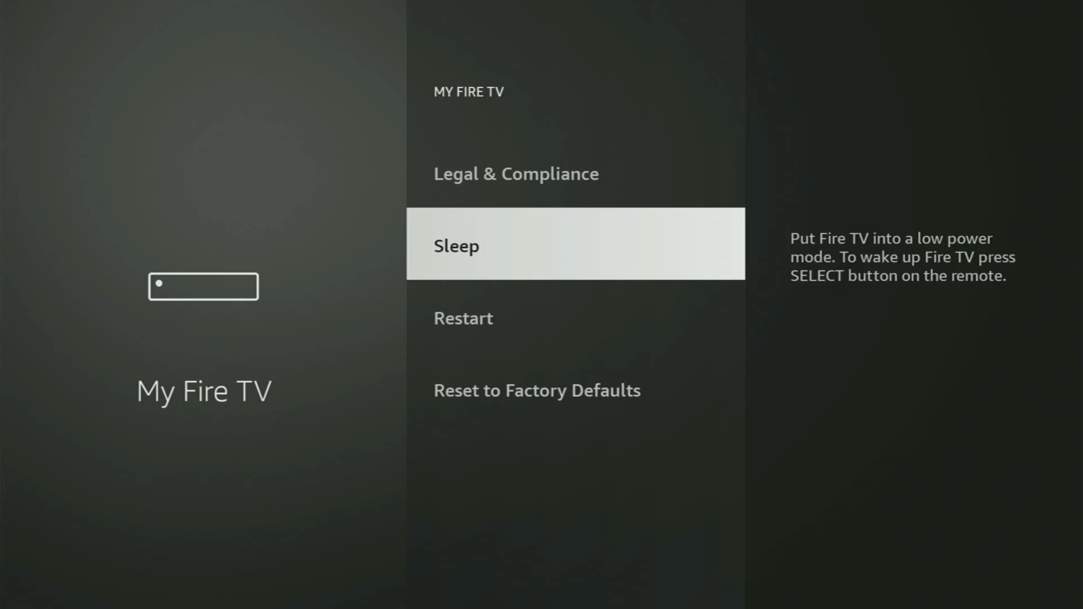
key(Up)
key(Up)
key(Up)
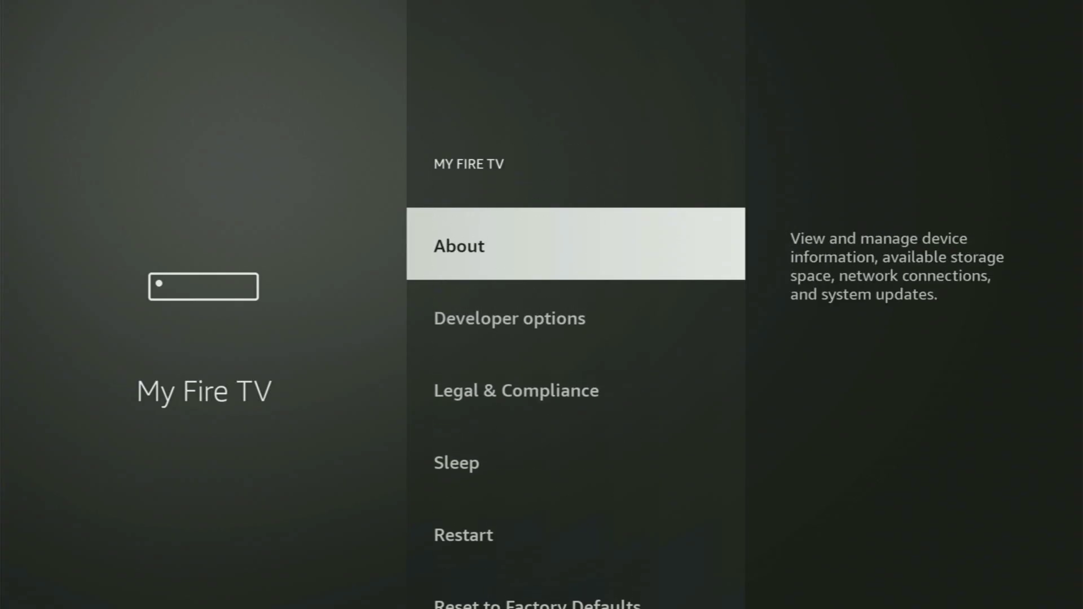
key(Return)
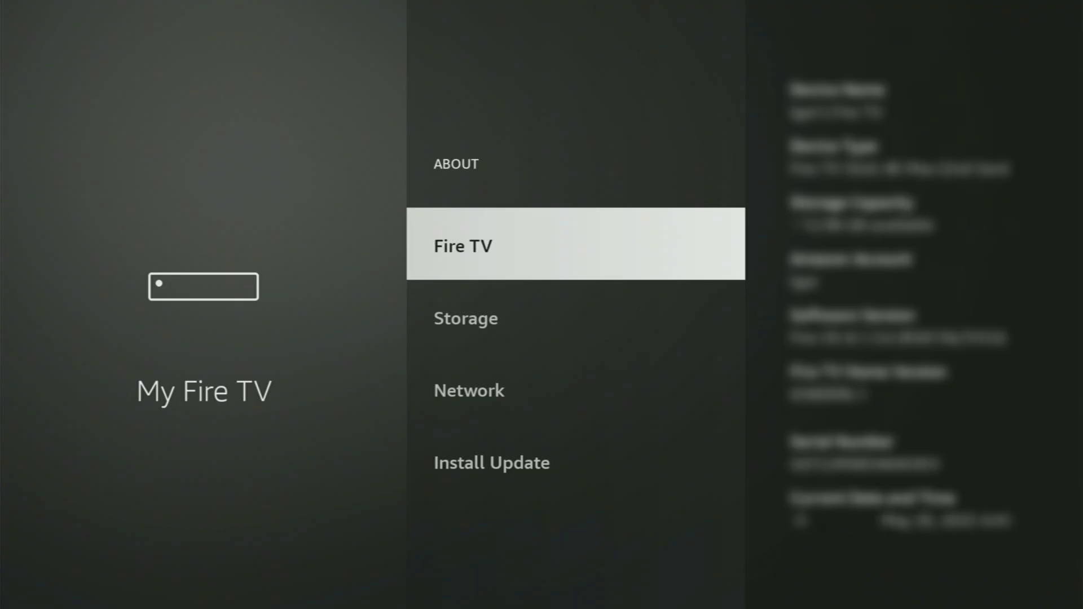
key(Return)
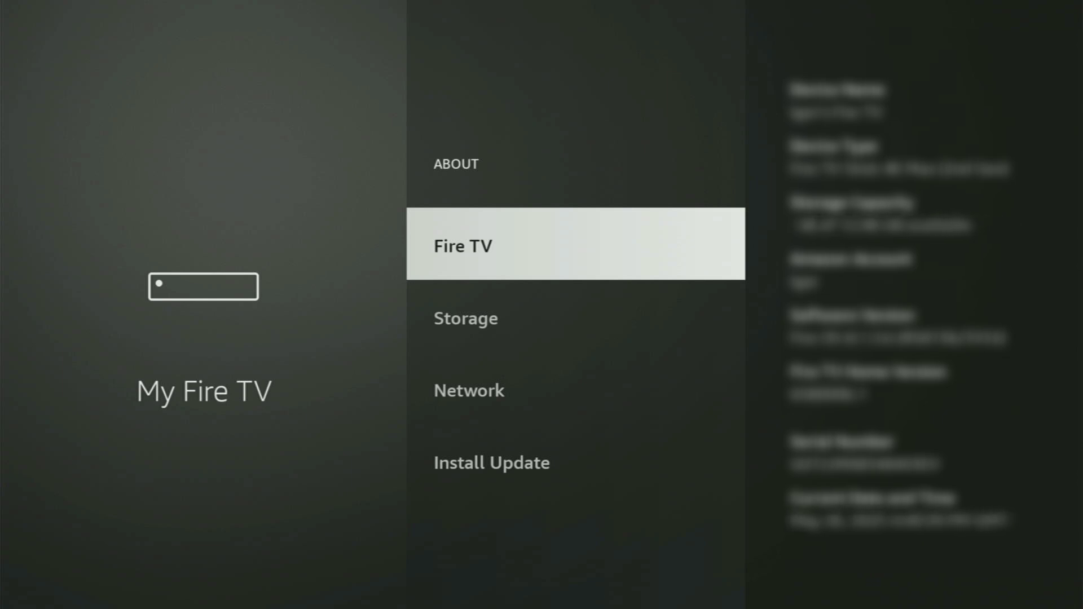
key(Escape)
- Open Developer options and toggle ADB debugging off and back on
key(Down)
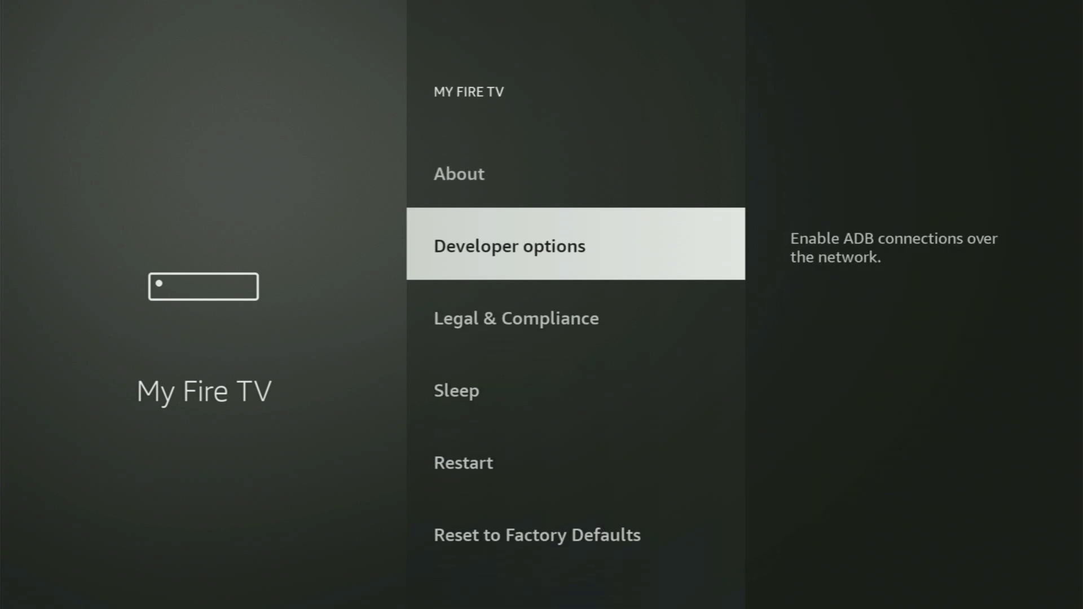
key(Return)
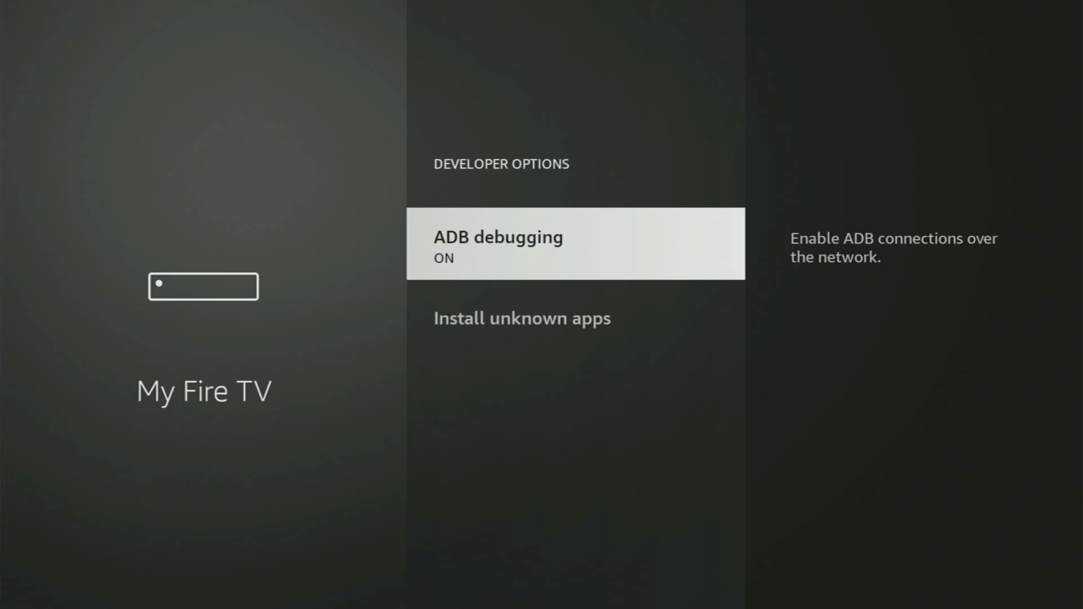
key(Return)
key(Return)
key(Down)
key(Return)
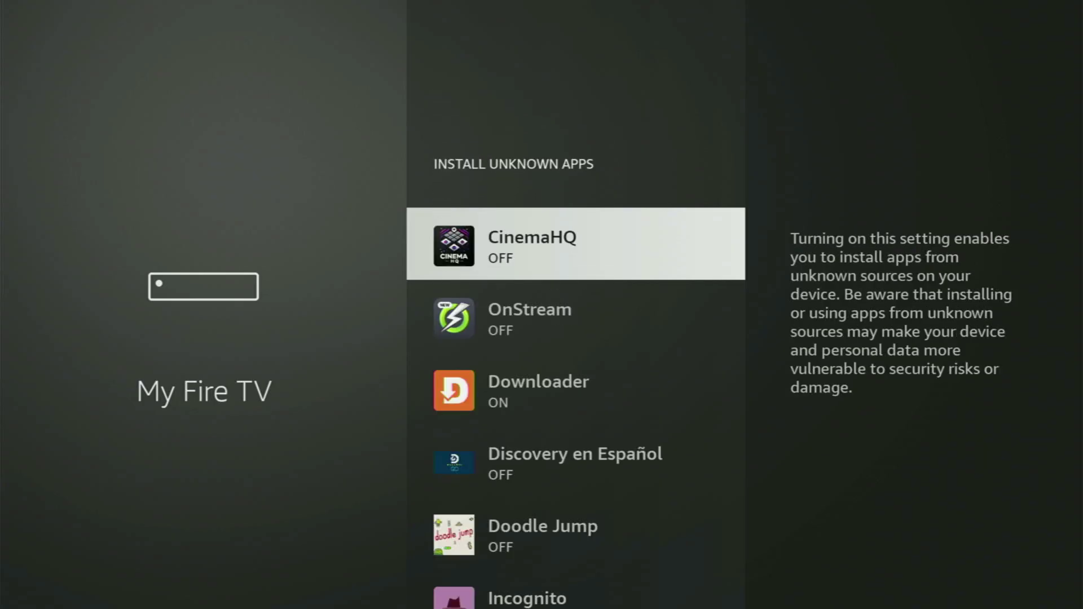
- In Install Unknown Apps, toggle Downloader off and back to ON
key(Down)
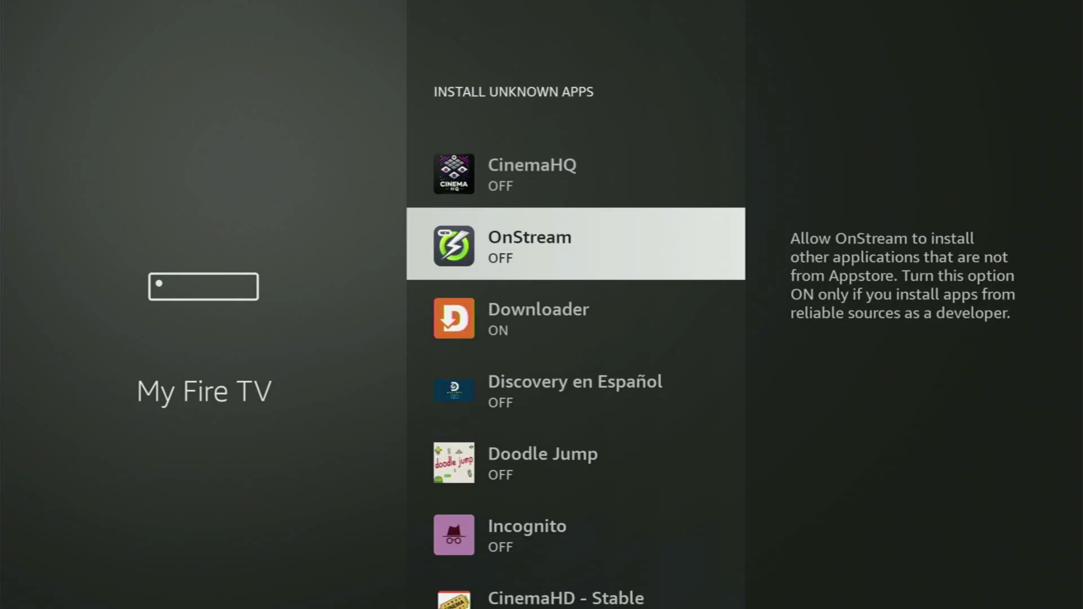
key(Down)
key(Return)
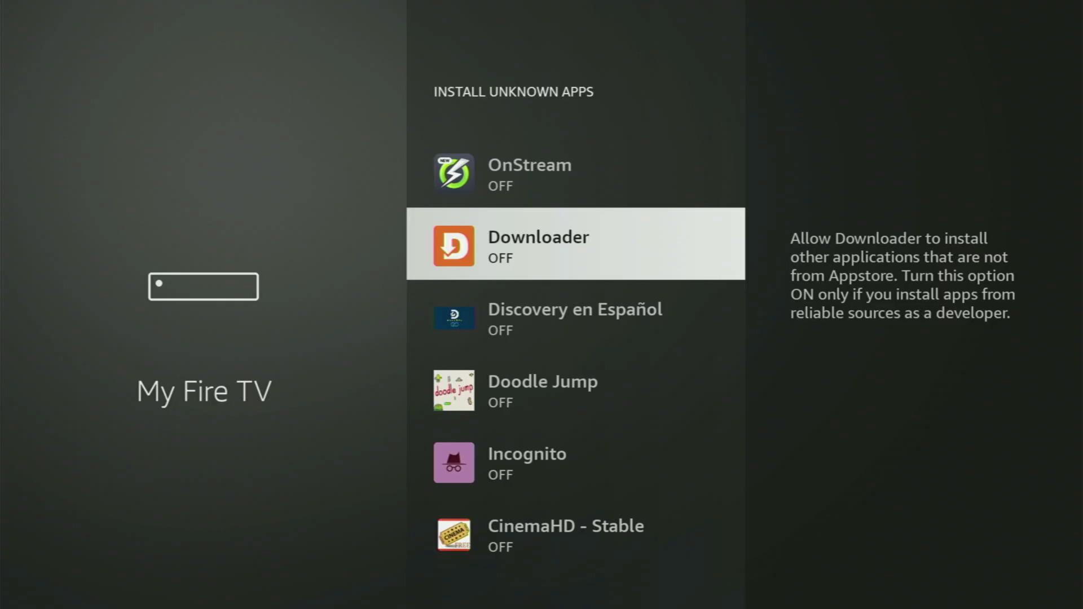
key(Return)
- Browse the unknown-apps list down past Doodle Jump and back up to CinemaHQ
key(Down)
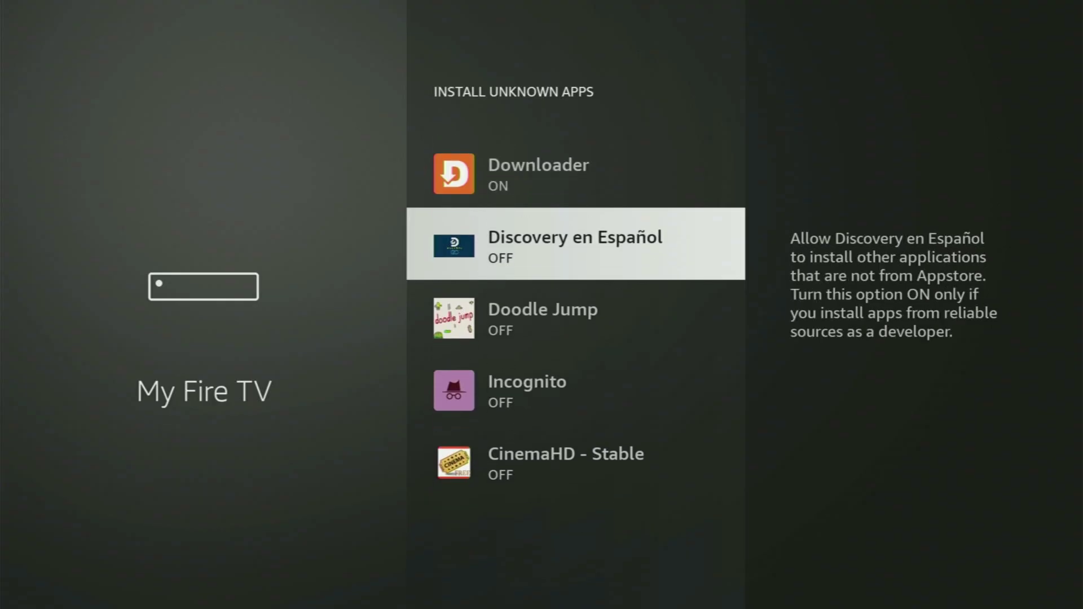
key(Down)
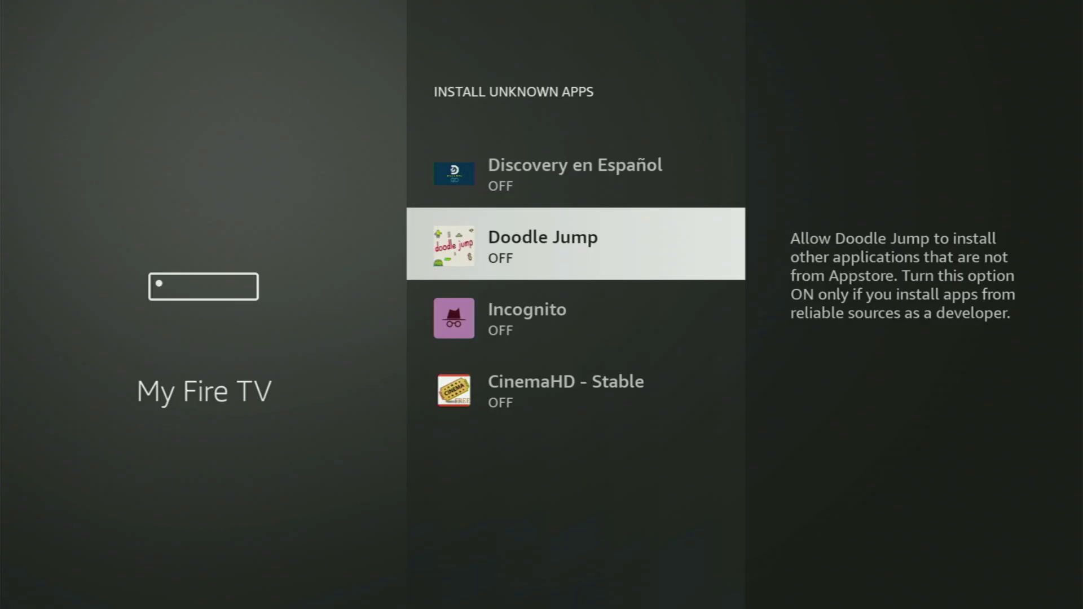
key(Down)
key(Down)
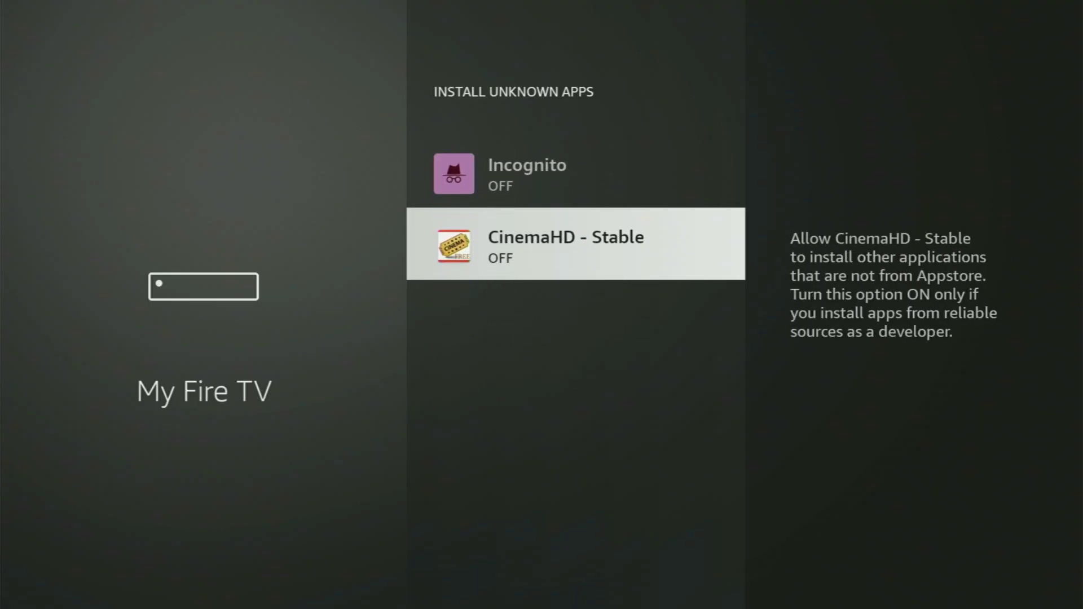
key(Up)
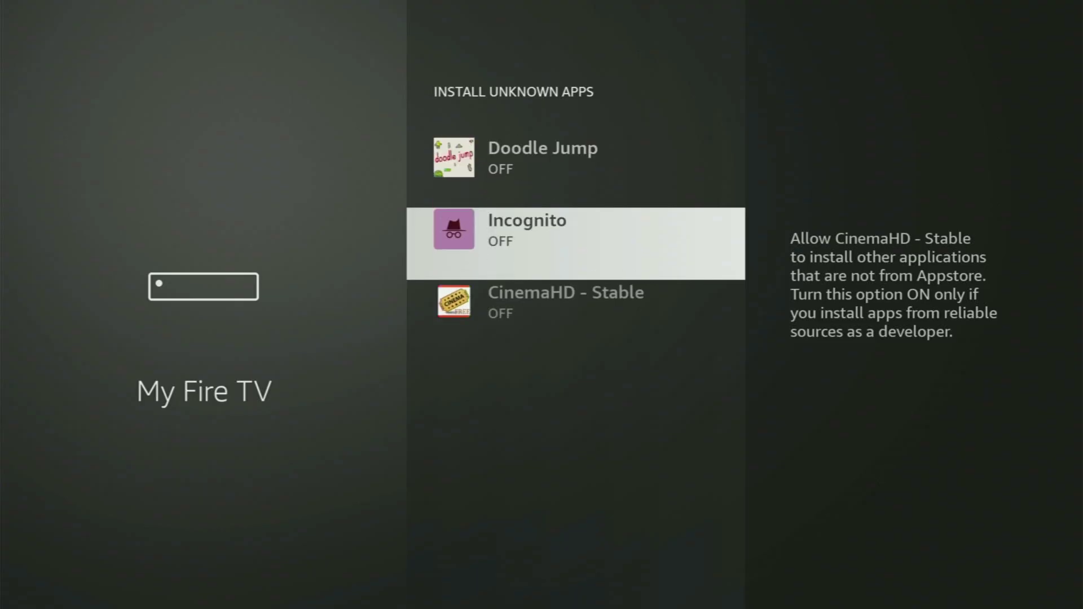
key(Up)
key(Up)
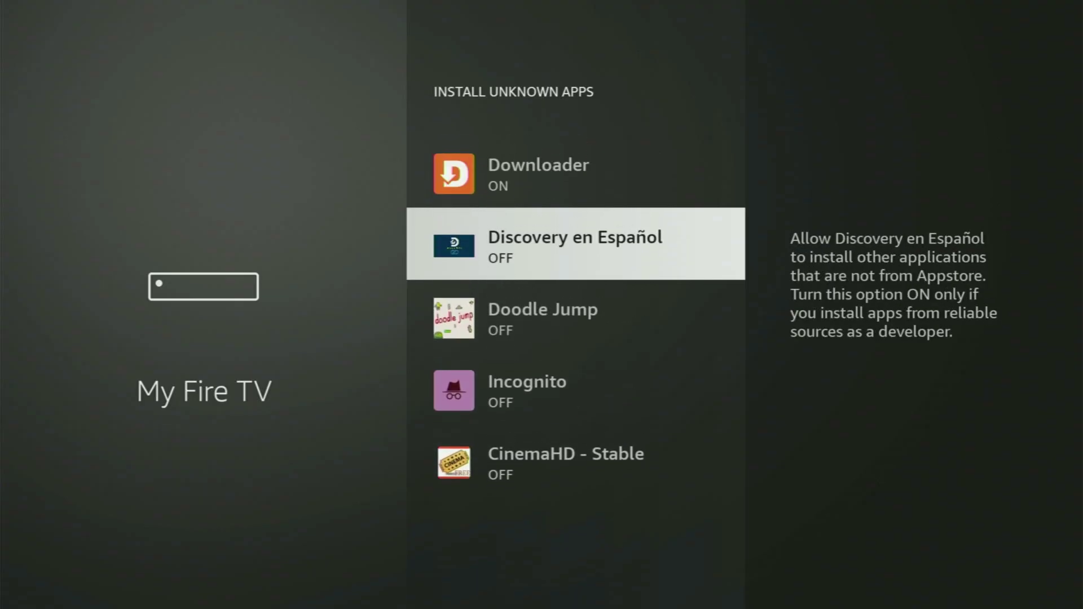
key(Up)
key(Up)
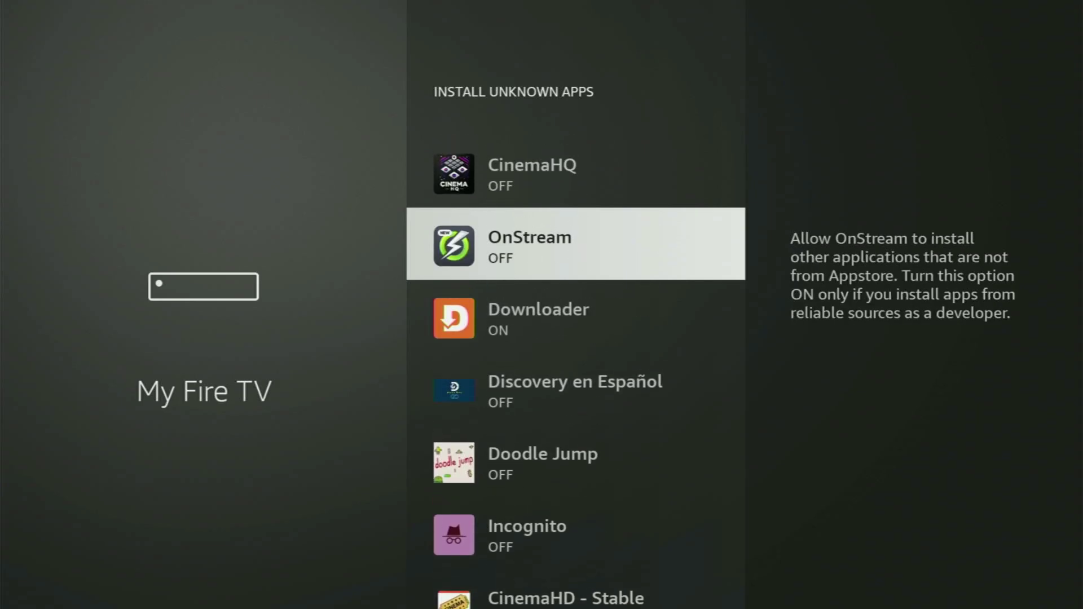
key(Up)
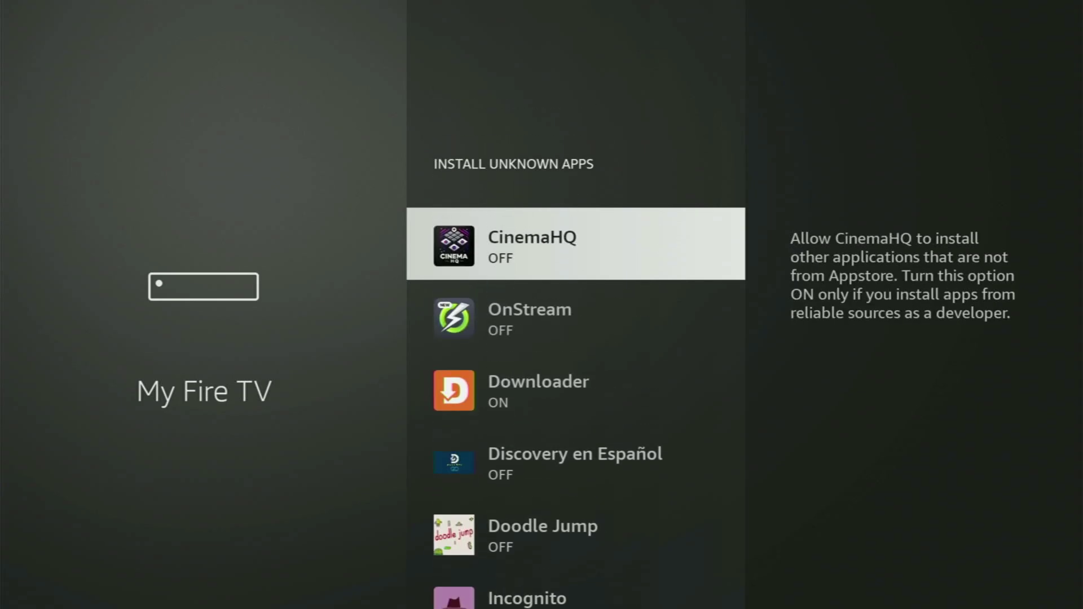
- From the home screen, open the Your Apps & Channels grid and move from Downloader to NordVPN
key(Home)
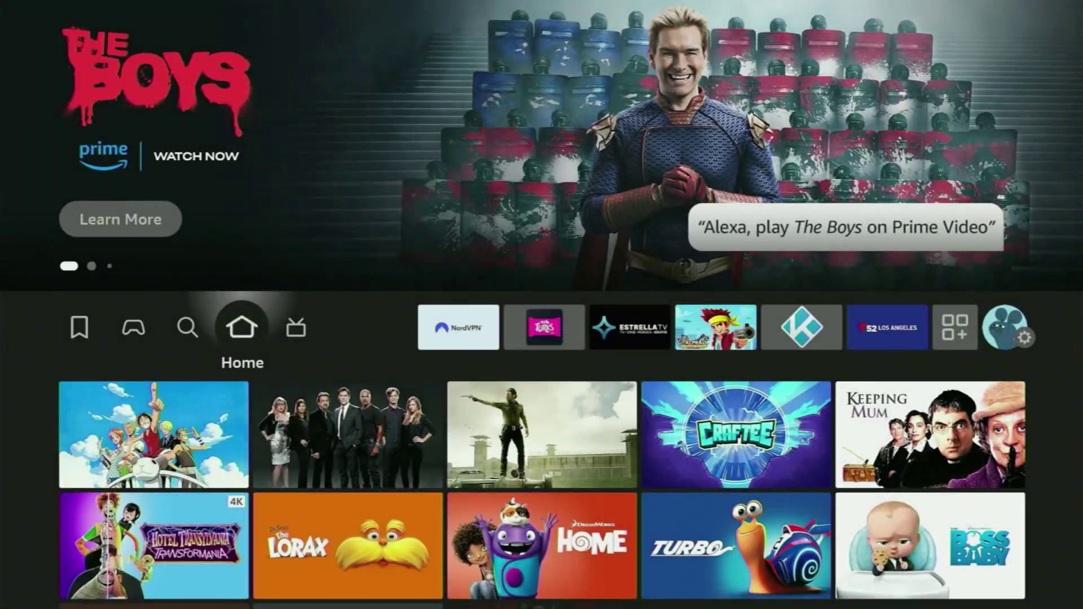
key(Right)
key(Left)
key(Left)
key(Left)
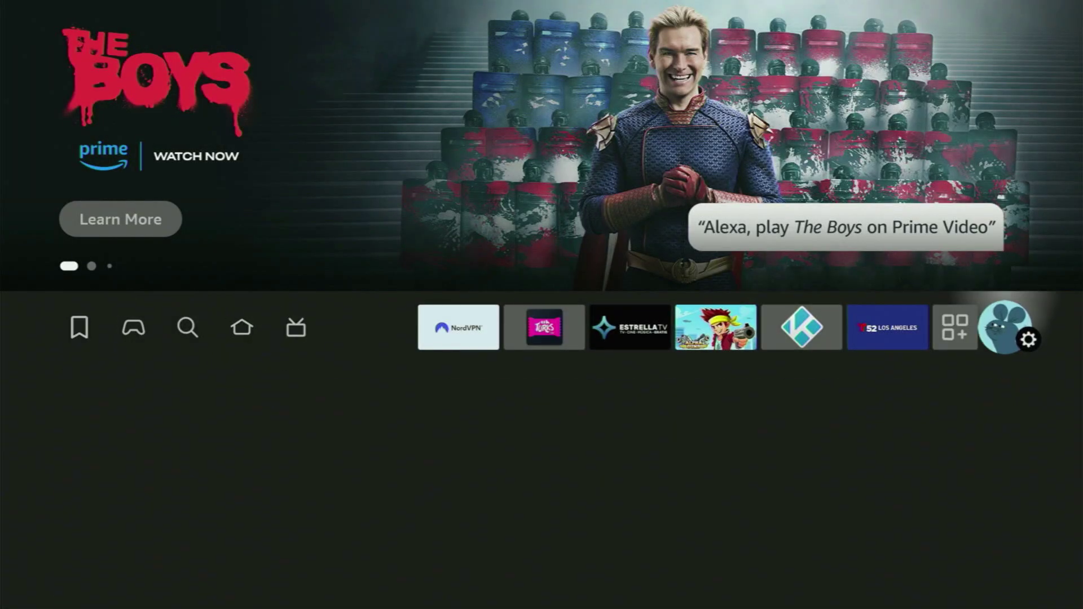
key(Return)
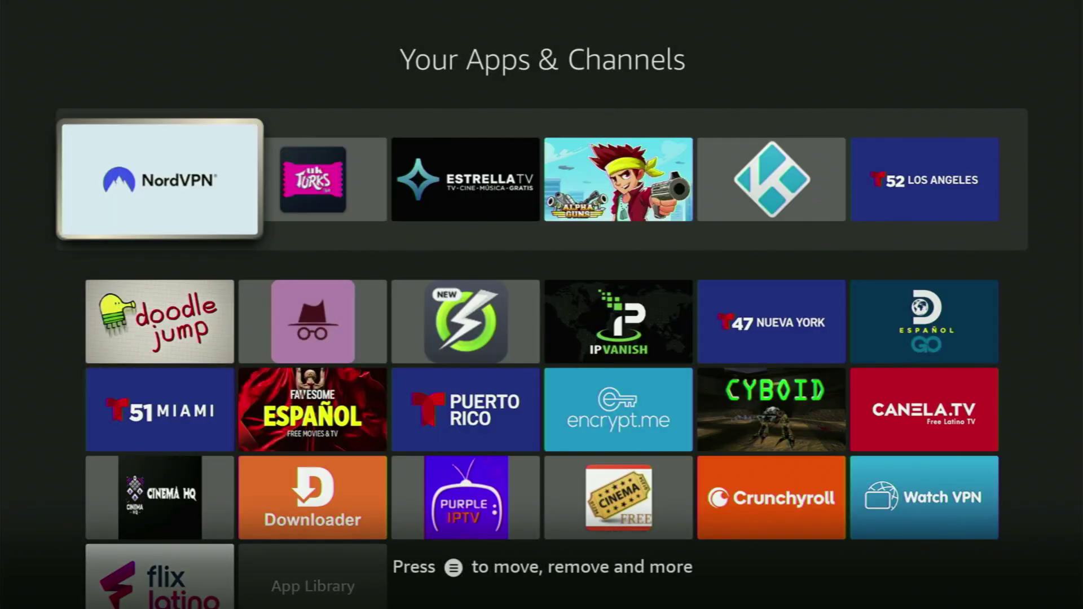
key(Down)
key(Down)
key(Down)
key(Right)
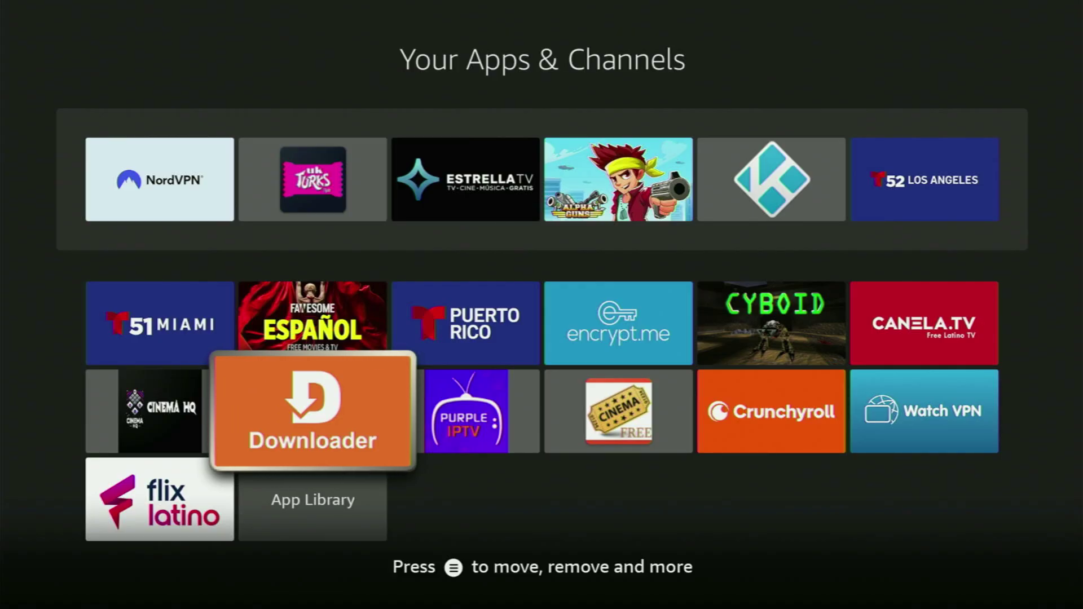
key(Up)
key(Up)
key(Up)
key(Left)
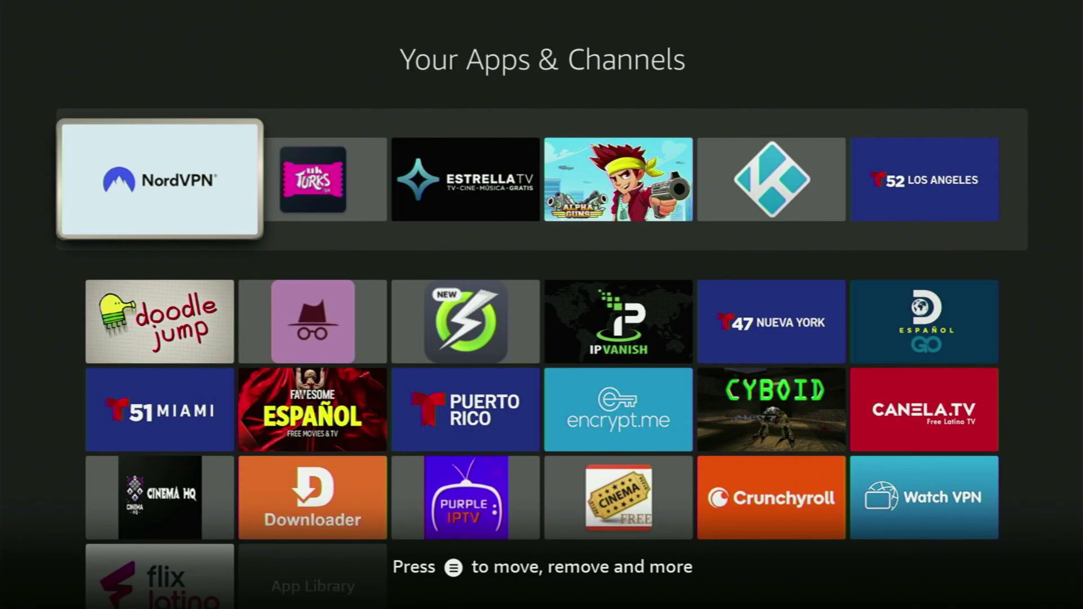
- Launch NordVPN and open its Countries page from the sidebar
key(Return)
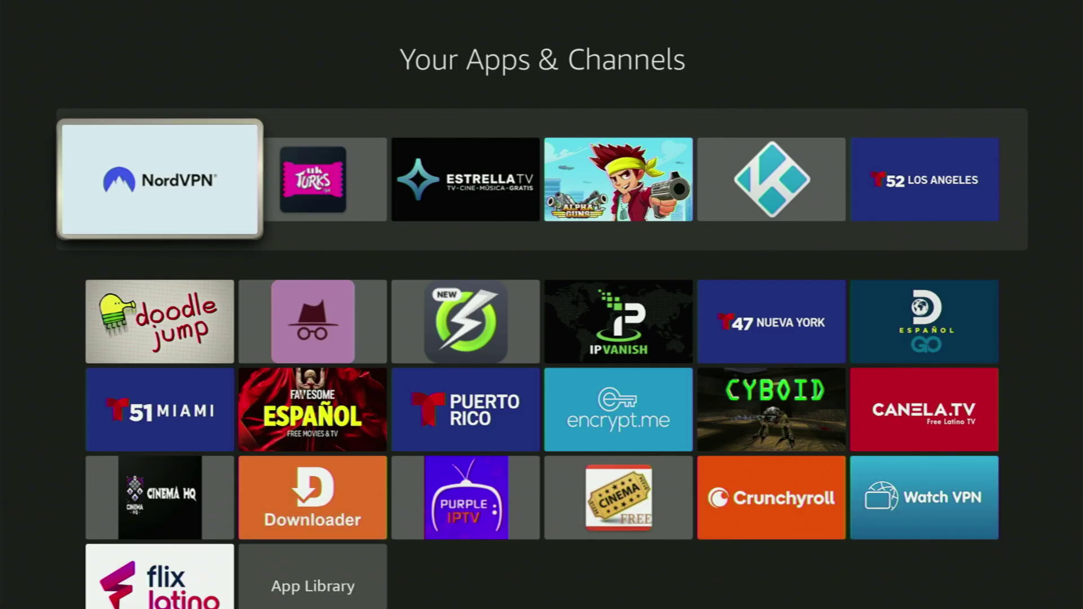
key(Up)
key(Left)
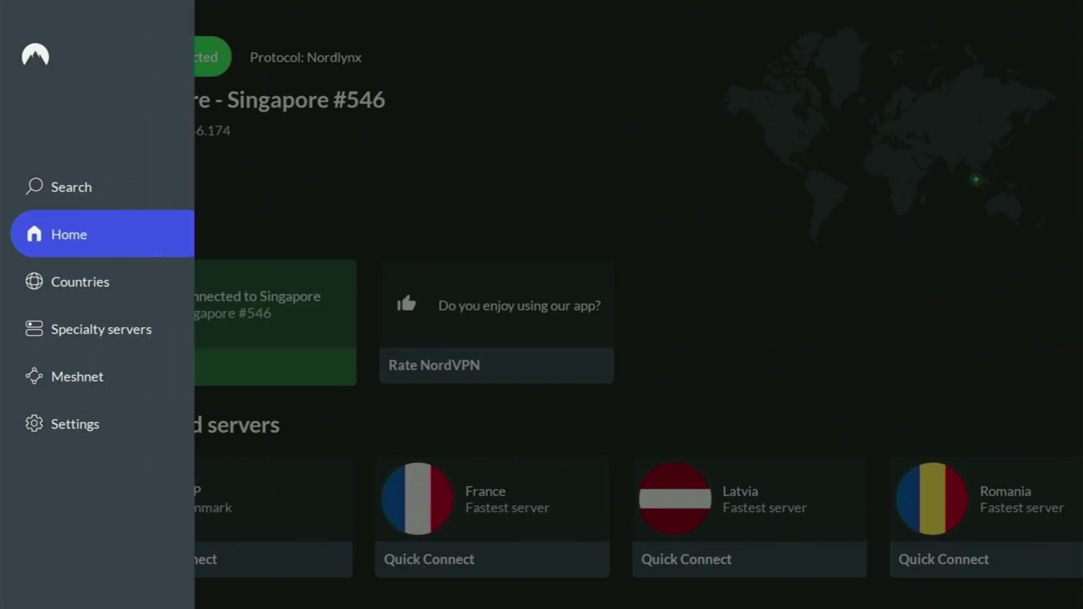
key(Down)
key(Right)
- Browse the country list down to Uruguay and Turkey, then back up to Denmark
key(Down)
key(Down)
key(Down)
key(Down)
key(Down)
key(Down)
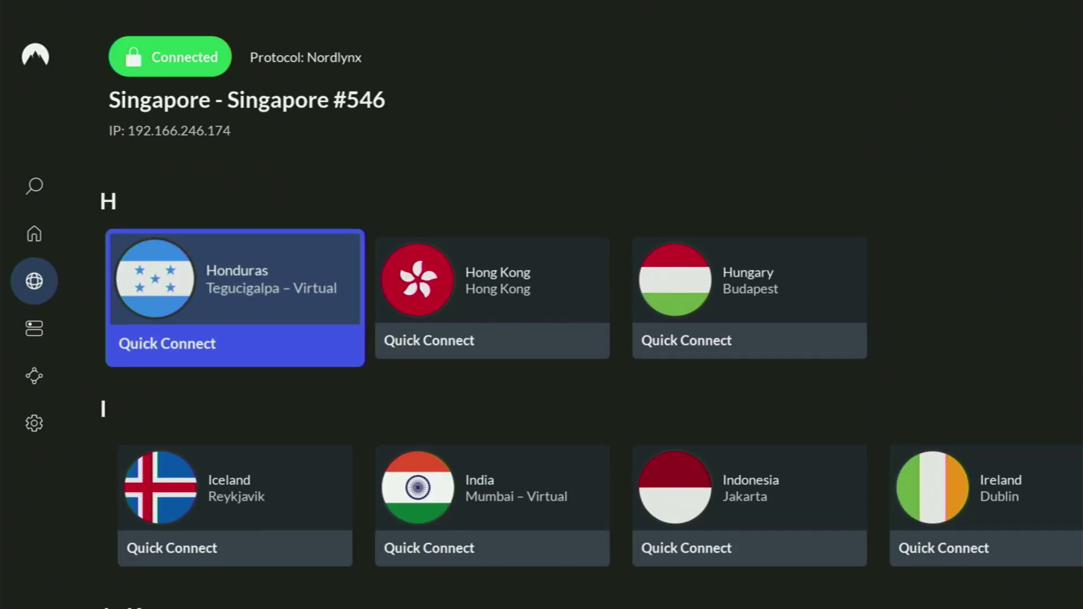
key(Down)
key(Down)
key(Down)
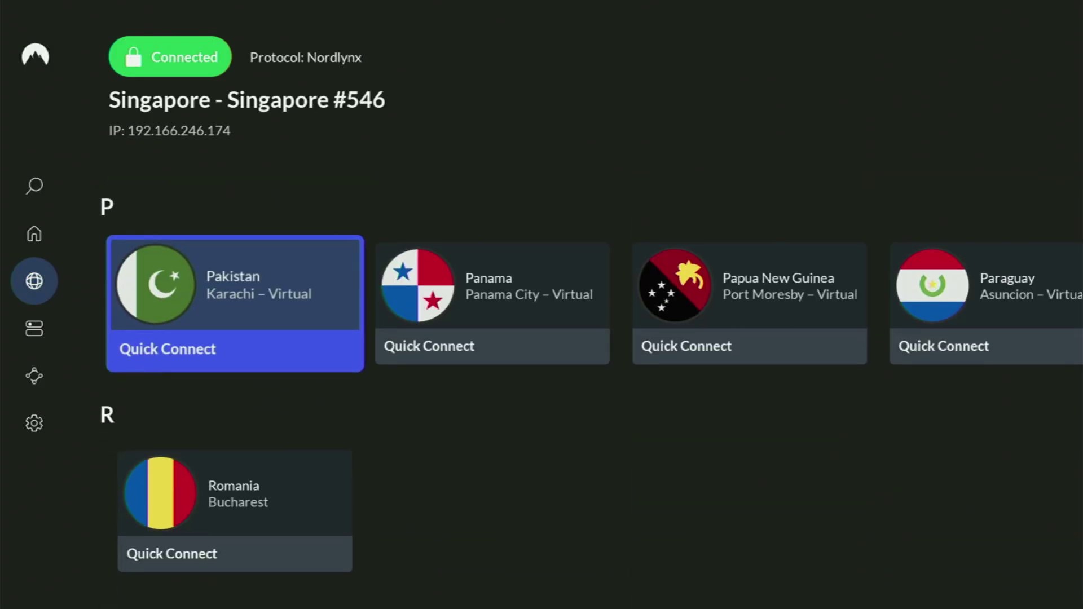
key(Down)
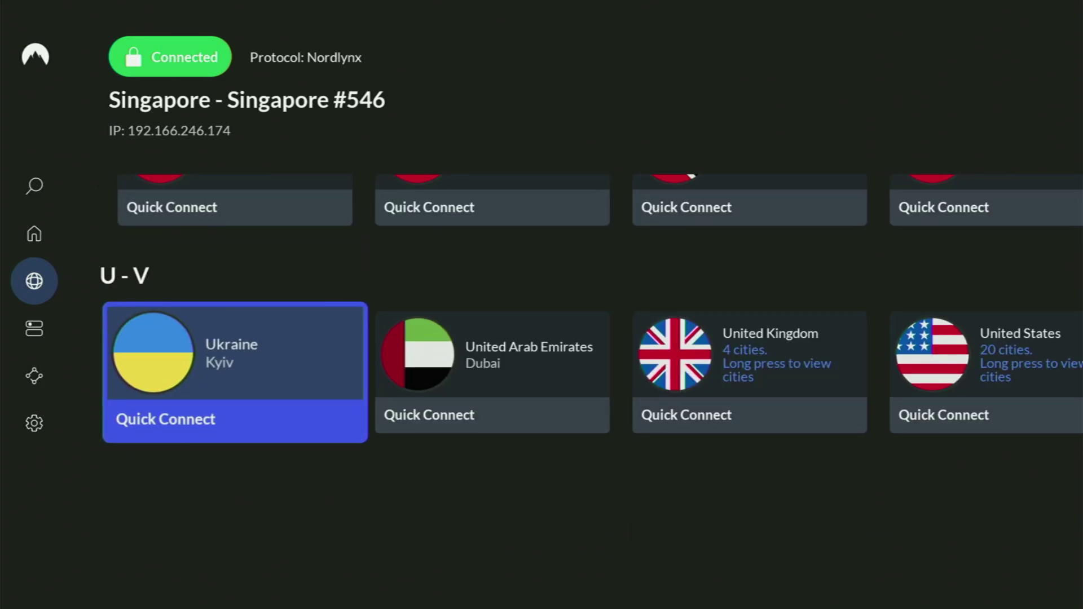
key(Right)
key(Right)
key(Right)
key(Right)
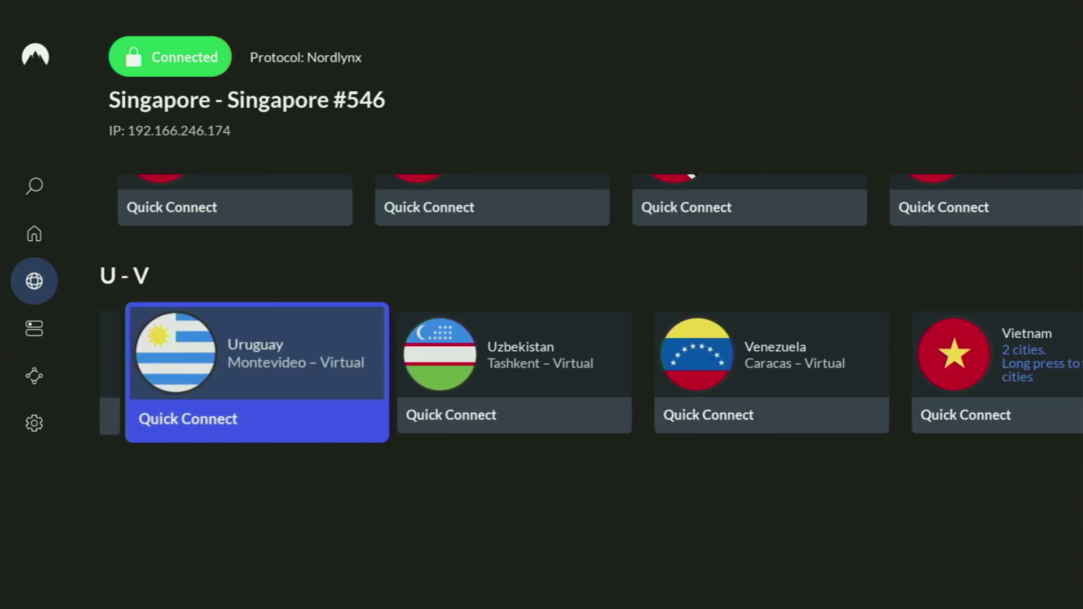
key(Right)
key(Up)
key(Right)
key(Right)
key(Right)
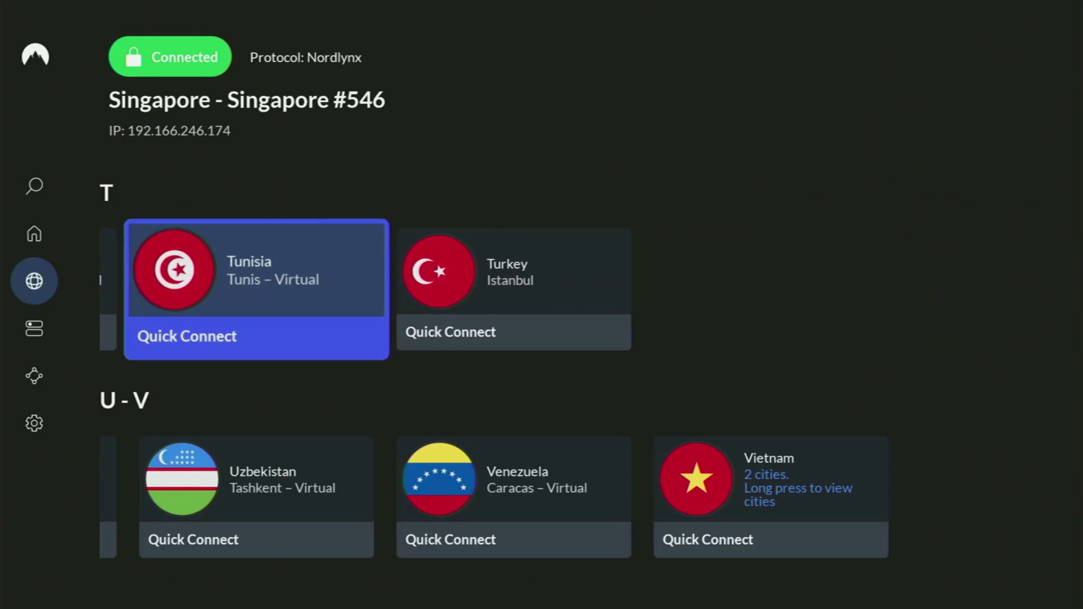
key(Right)
key(Up)
key(Up)
key(Up)
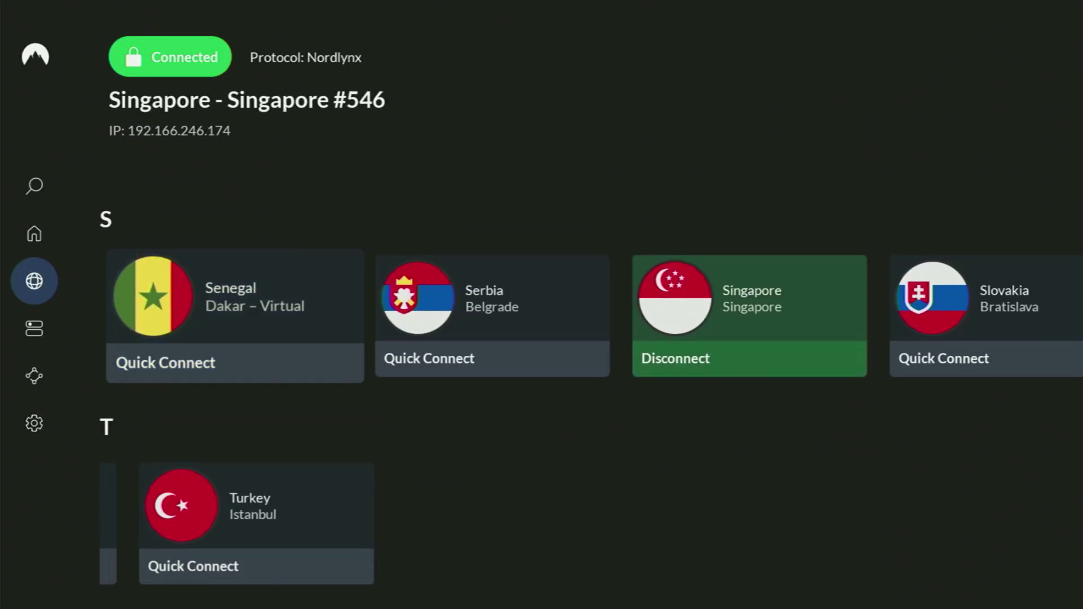
key(Up)
key(Up)
key(Up)
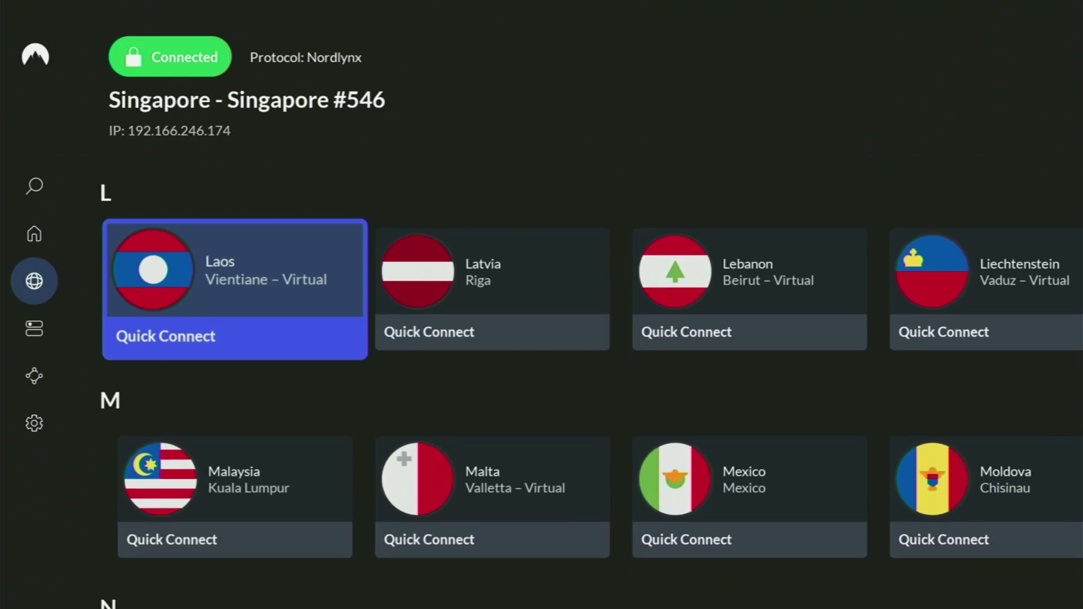
key(Up)
key(Up)
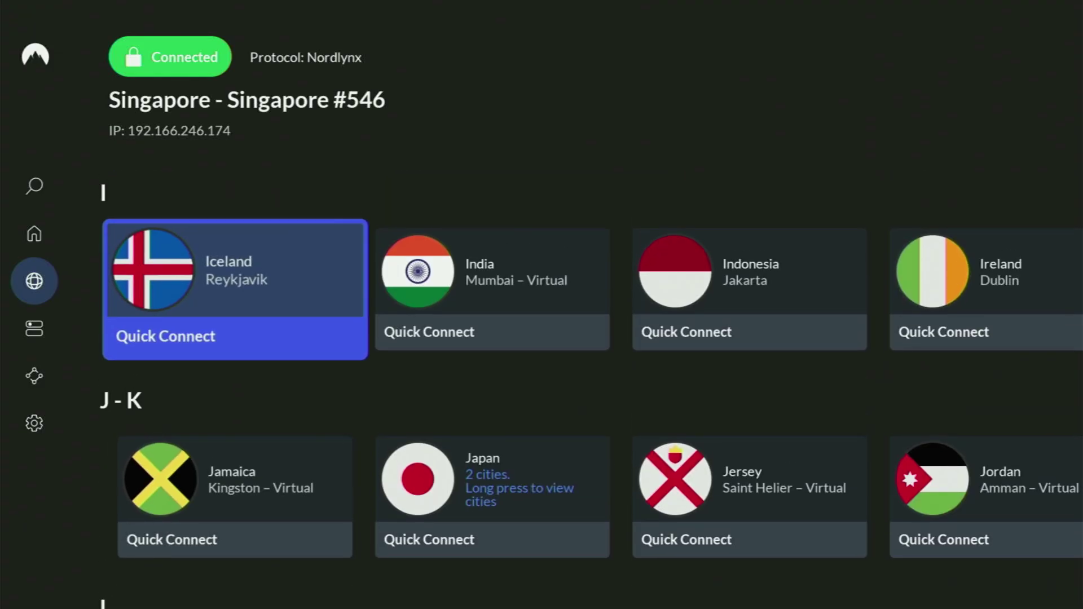
key(Up)
key(Up)
key(Up)
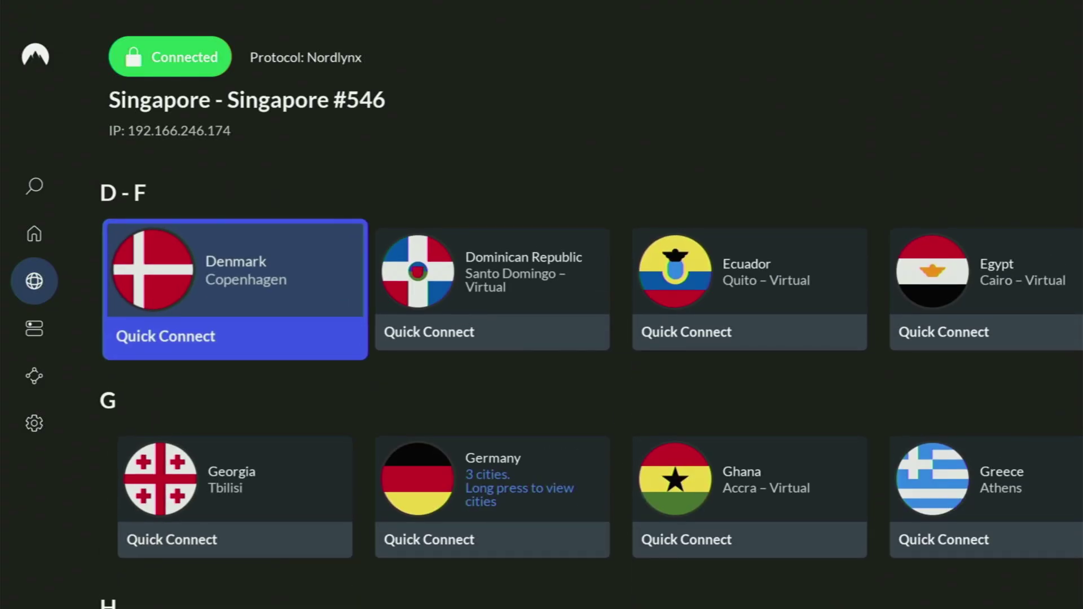
key(Return)
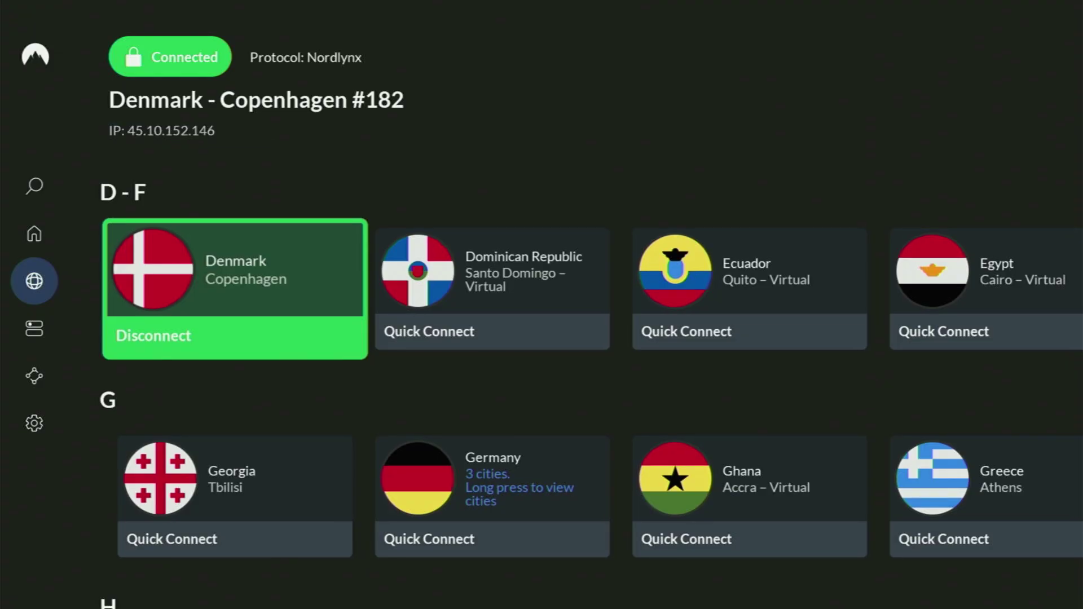
key(Right)
key(Right)
key(Right)
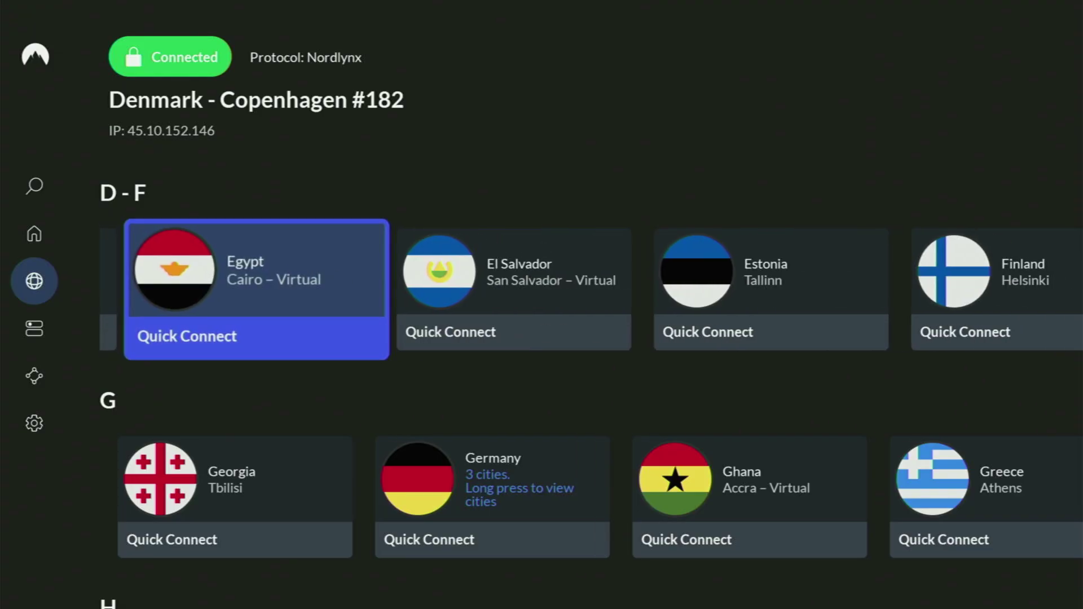
key(Right)
key(Right)
key(Right)
key(Right)
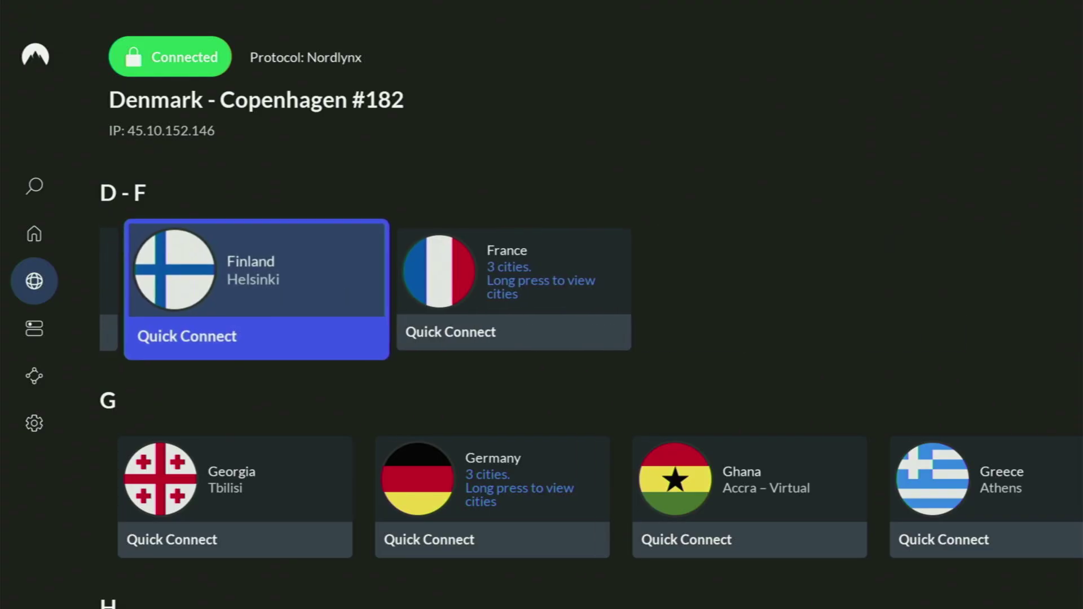
key(Up)
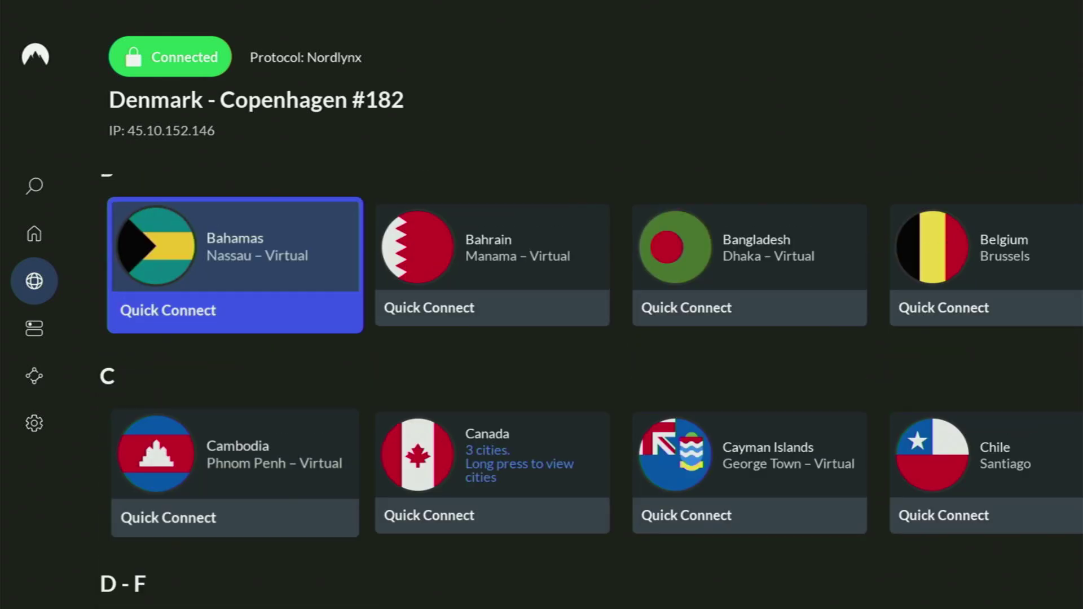
key(Up)
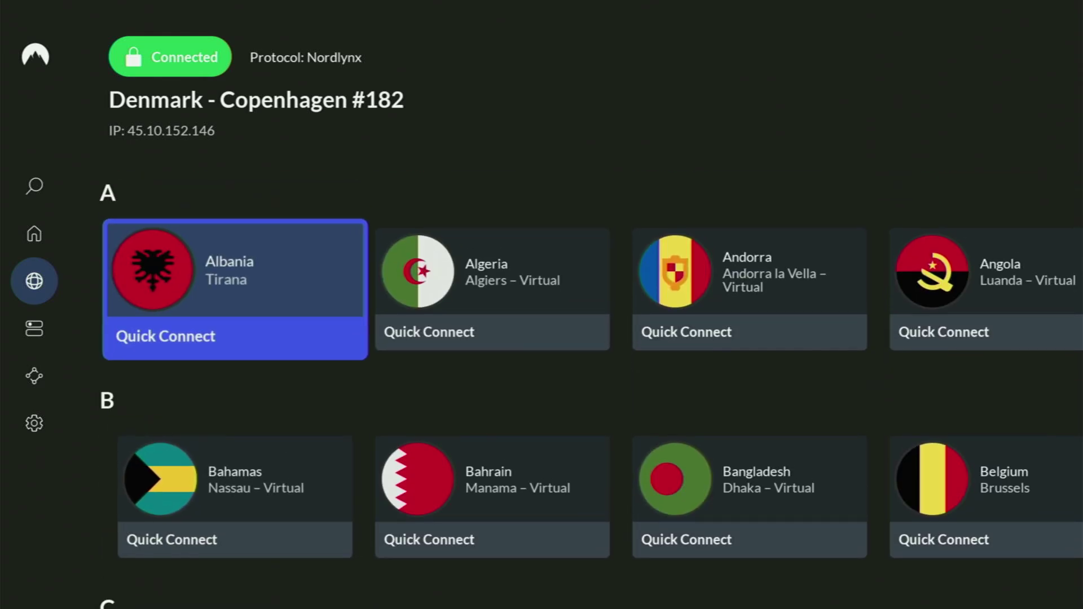
key(Right)
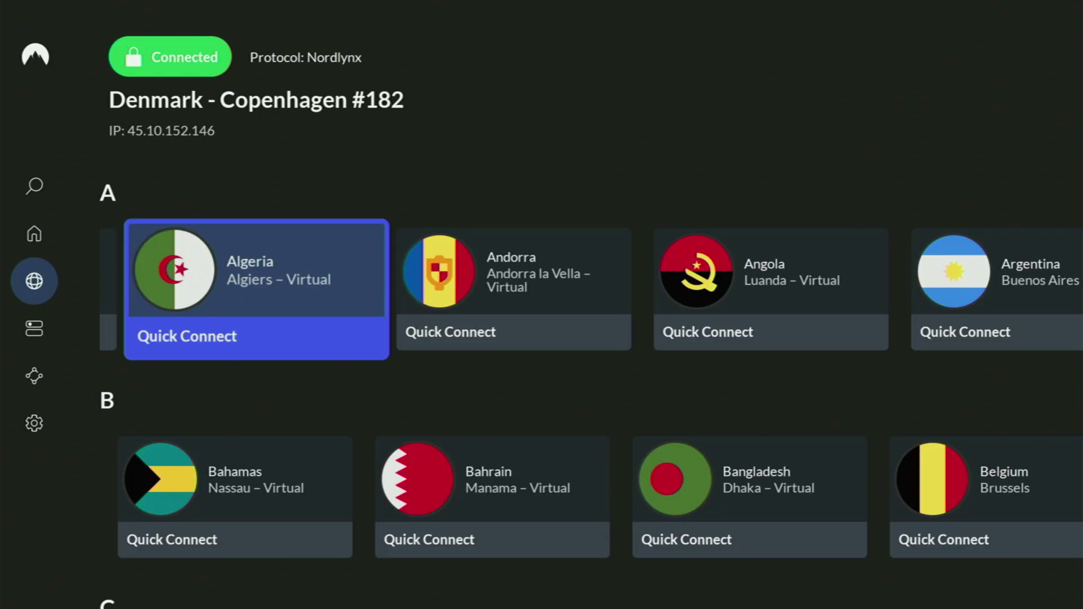
key(Right)
key(Right)
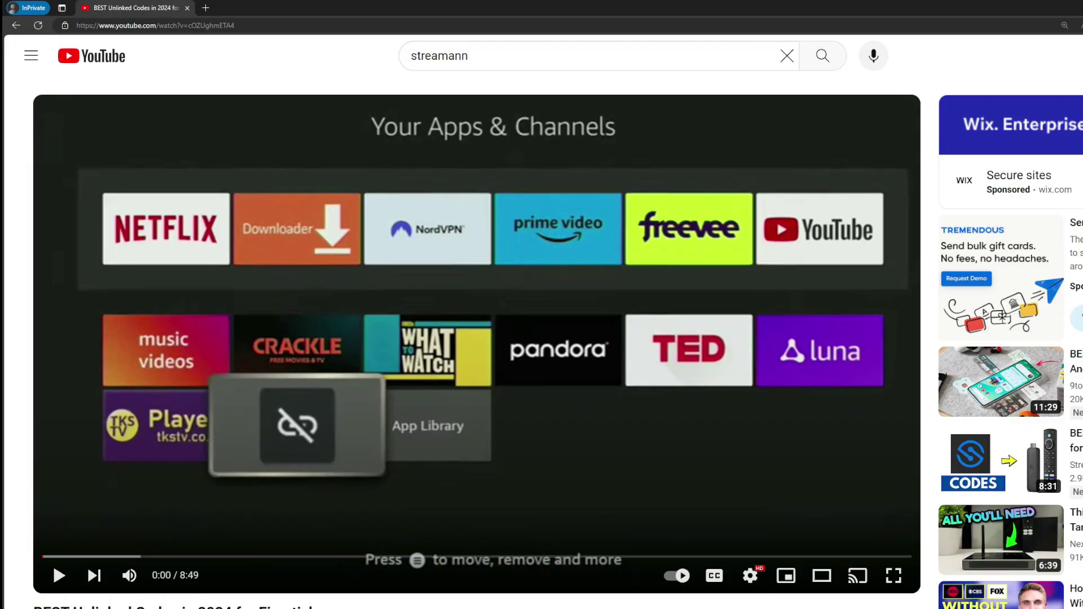
- Follow the topvpnoffer.com NordVPN deal link below the video and highlight the '3 months extra' offer
scroll(395, 395, down, 7)
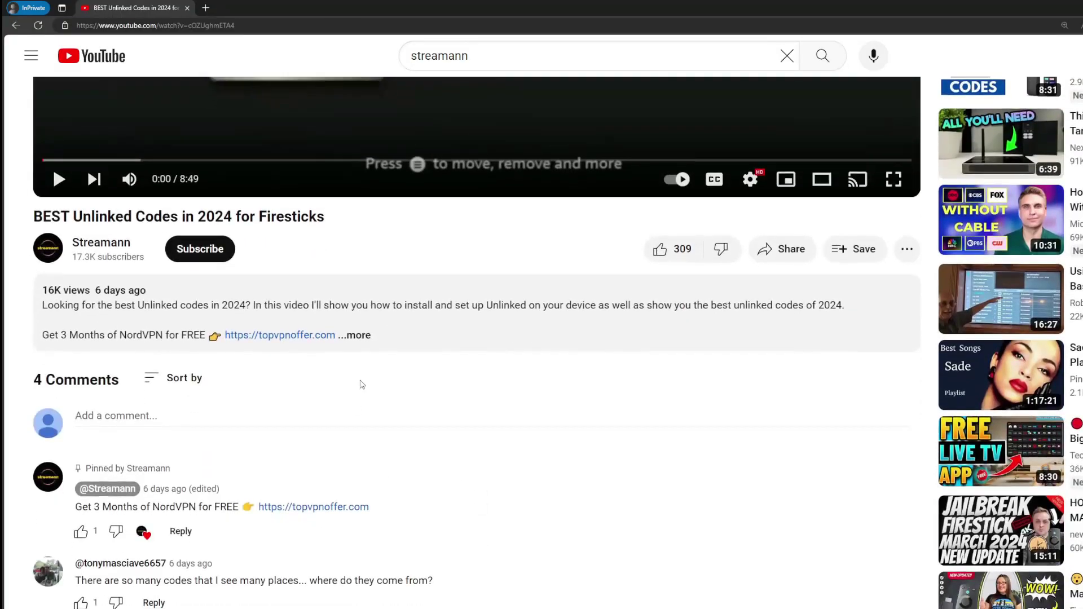
click(355, 336)
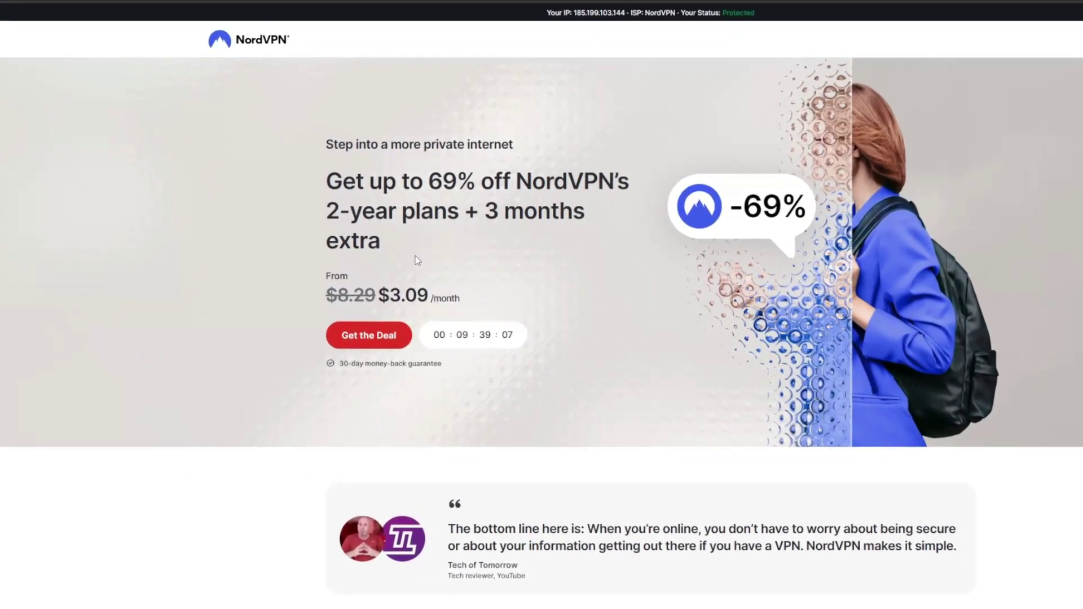
mouse_move(478, 208)
mouse_down()
mouse_move(604, 203)
mouse_move(595, 206)
mouse_move(602, 237)
mouse_up()
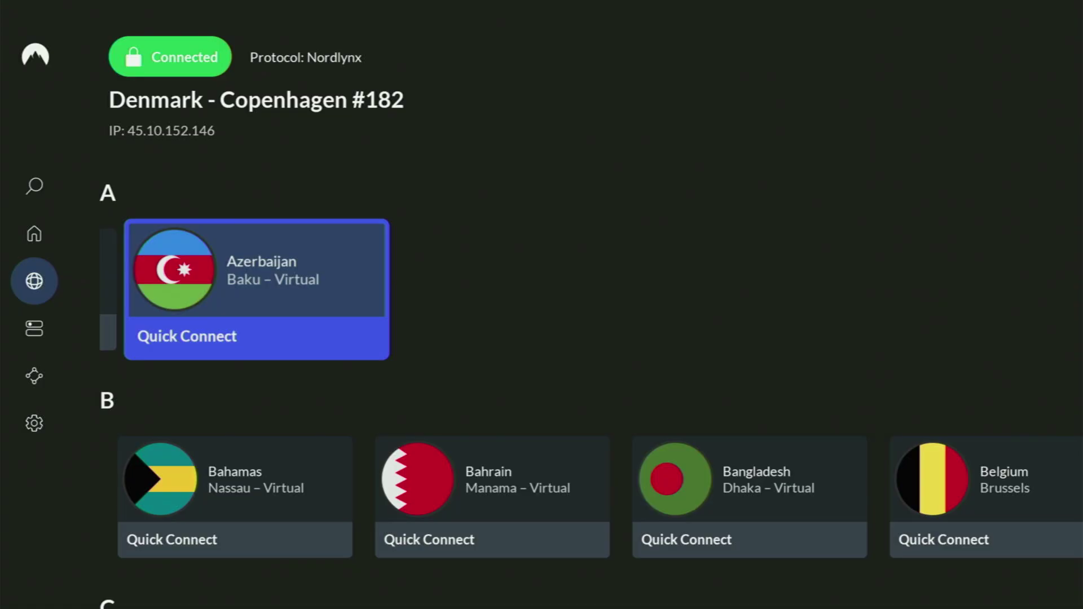
- Return Home, open the installed apps grid and select the Downloader tile
key(Home)
key(Right)
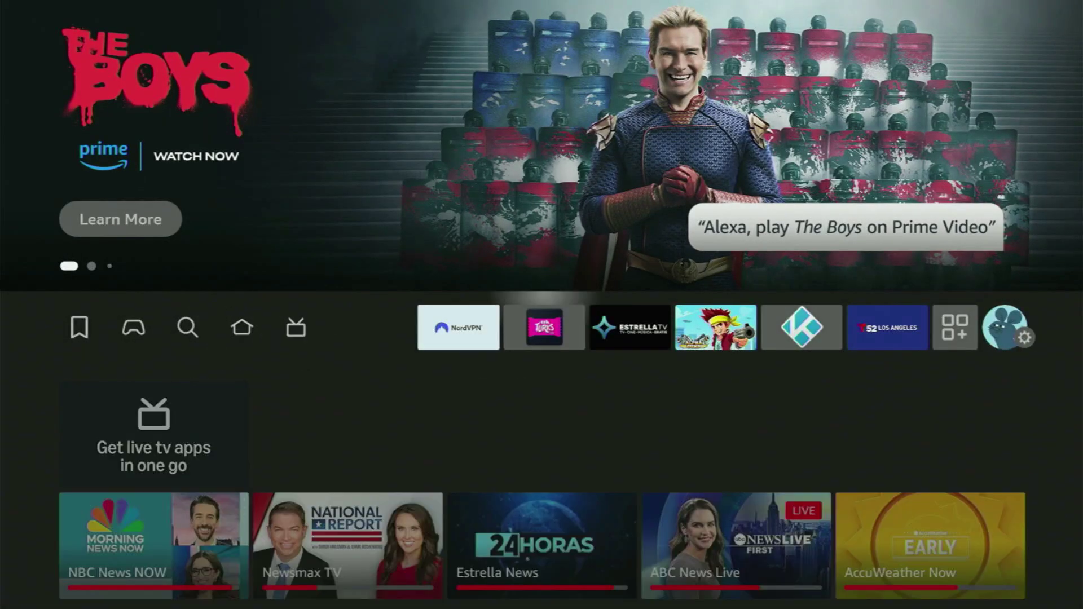
key(Right)
key(Right)
key(Right)
key(Return)
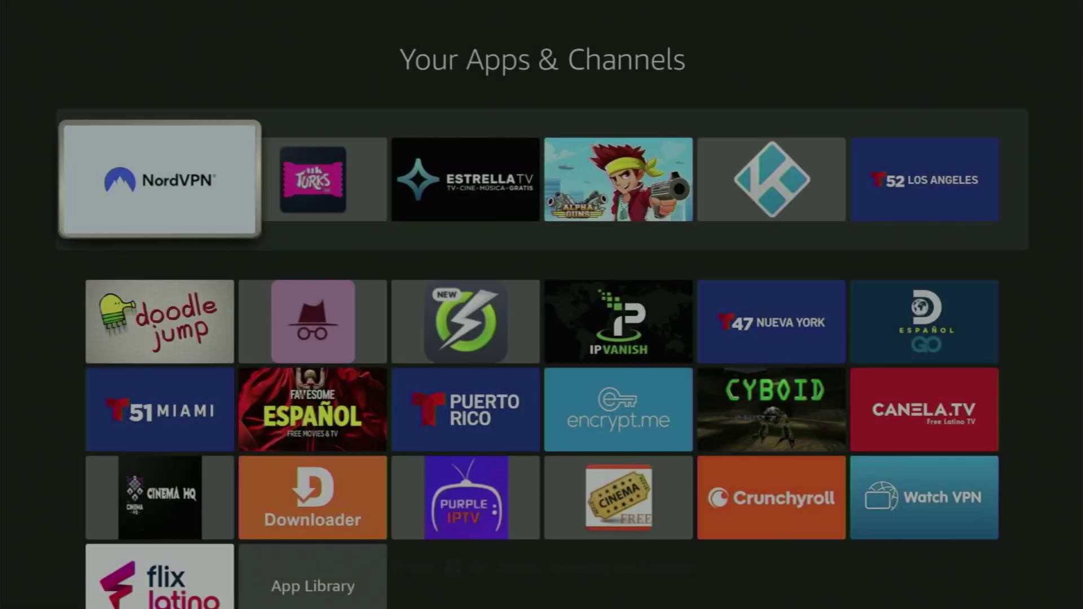
key(Down)
key(Down)
key(Down)
key(Right)
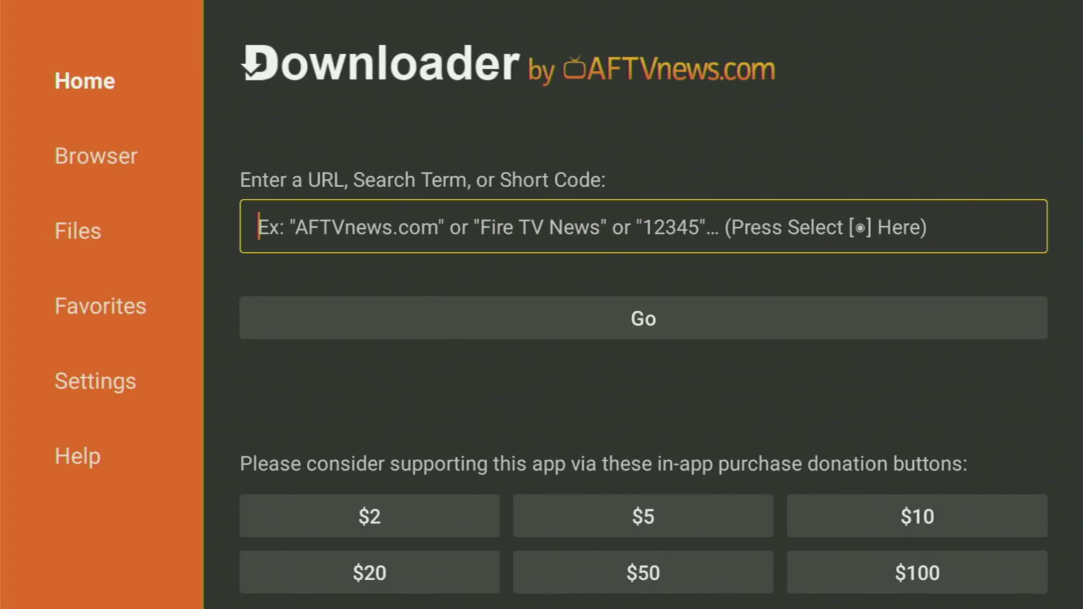
- Enter short code 302390 in Downloader's URL field with the on-screen keyboard and submit it
key(Return)
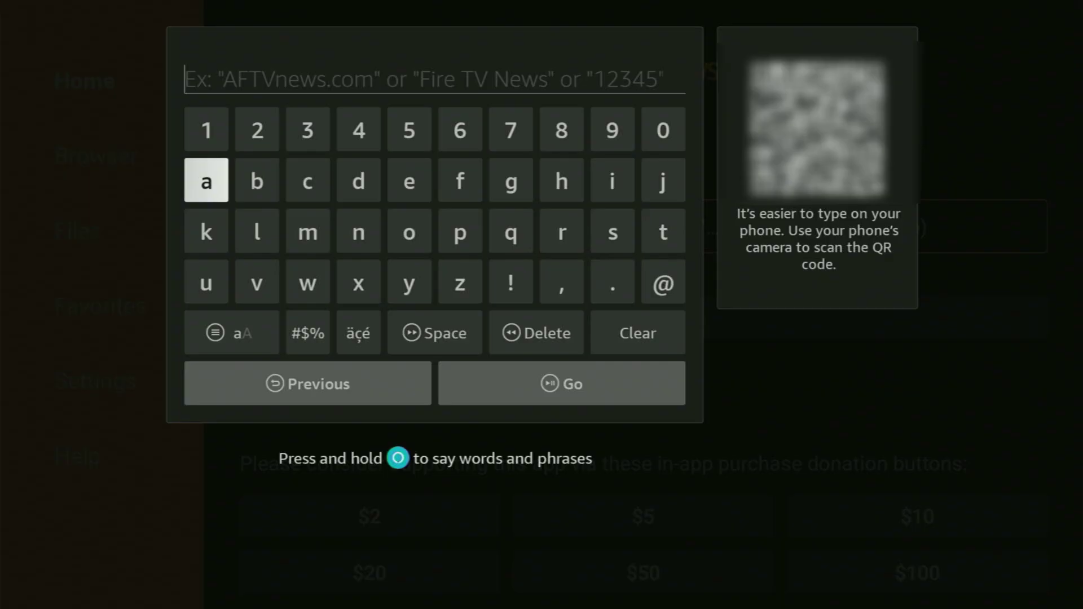
key(Up)
key(Right)
key(Right)
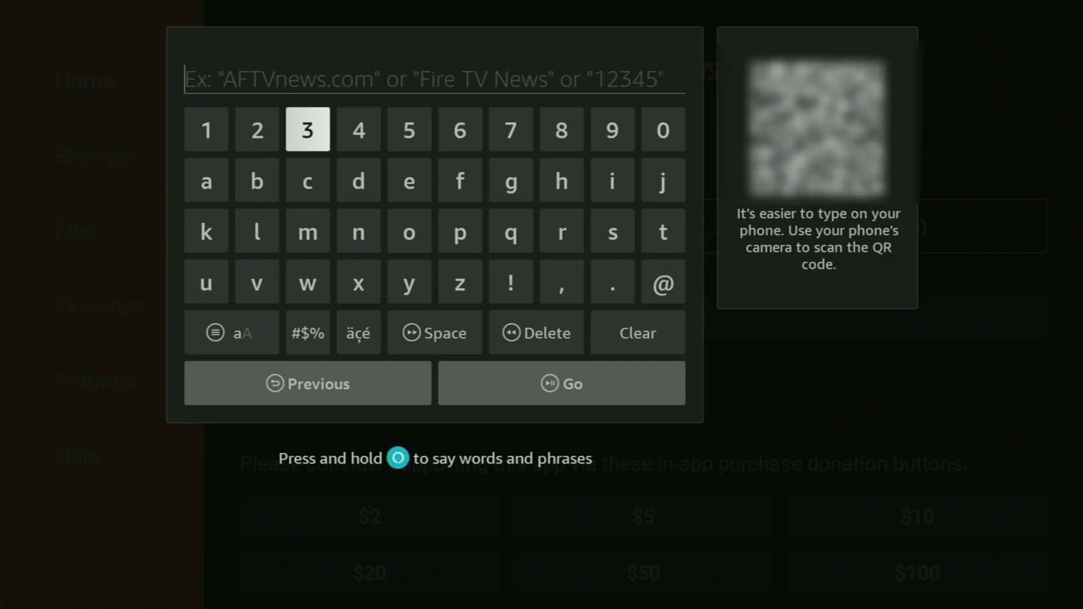
key(Return)
key(Left)
key(Left)
key(Left)
key(Right)
key(Return)
key(Right)
key(Right)
key(Return)
key(Right)
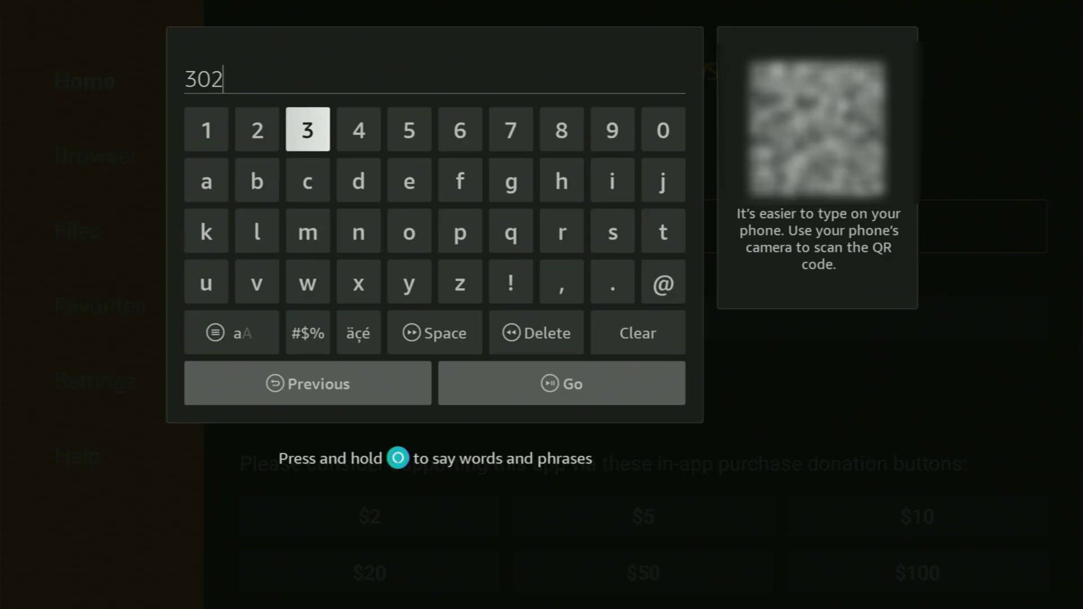
key(Return)
key(Right)
key(Right)
key(Right)
key(Return)
key(Right)
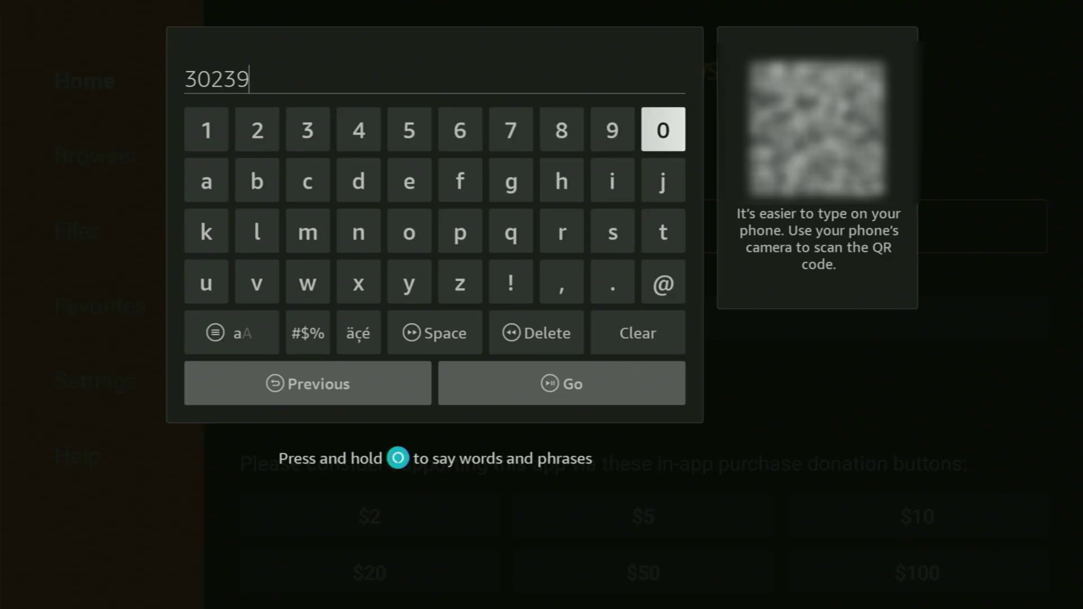
key(Return)
key(Down)
key(Down)
key(Down)
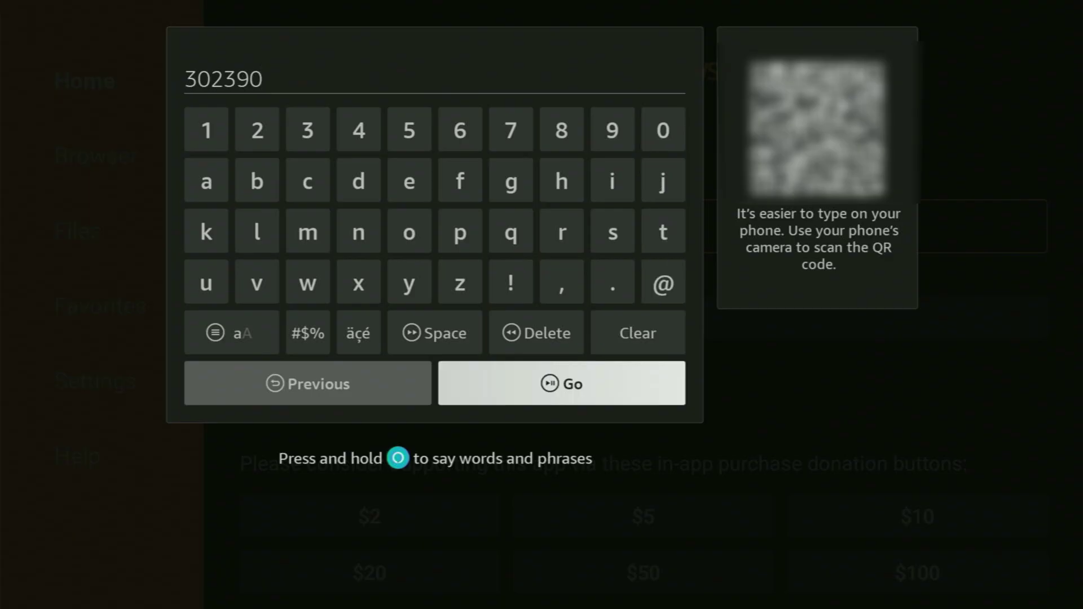
key(Return)
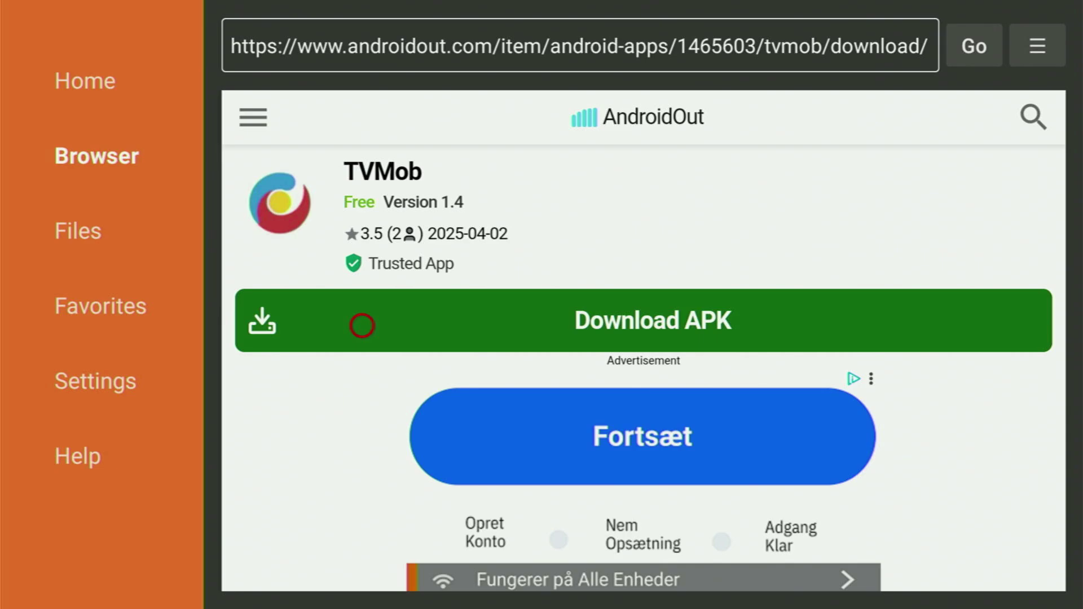
- Start the TVMob APK download and close the advertisement pop-up
click(362, 325)
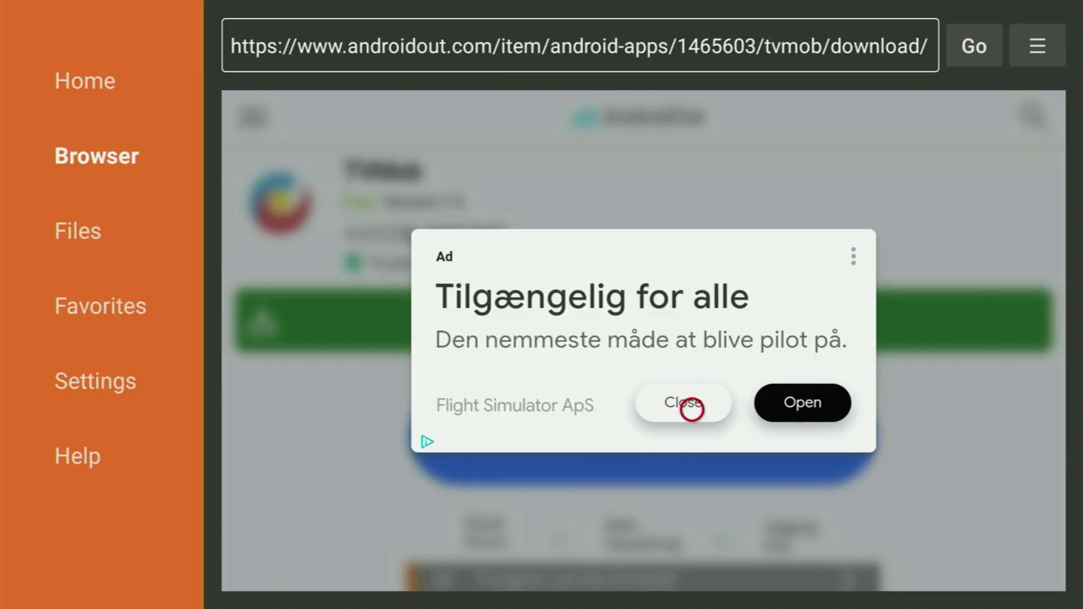
click(691, 409)
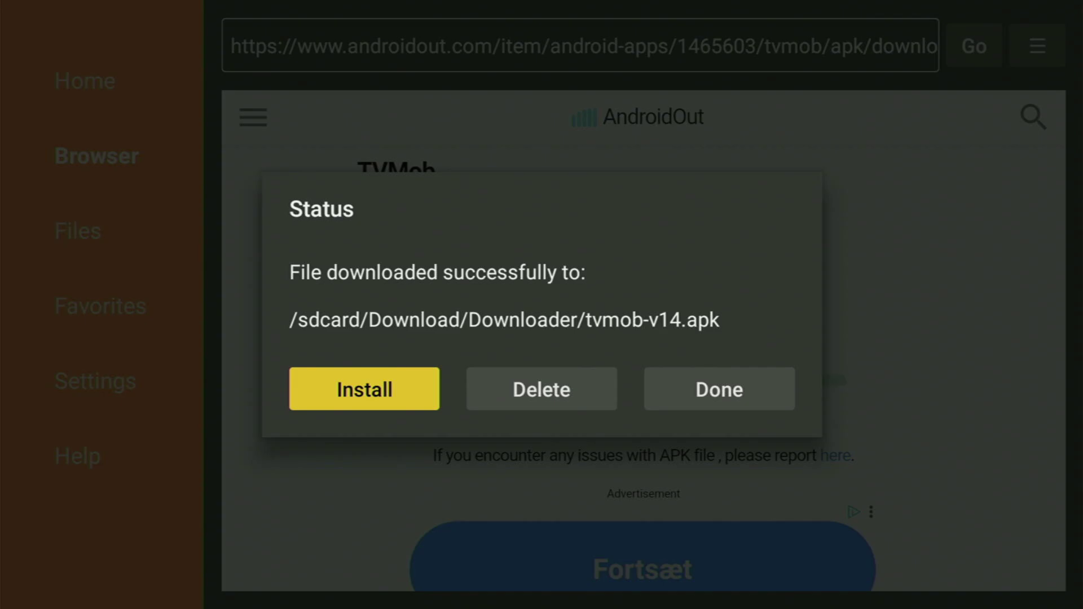
- Delete the downloaded tvmob-v14.apk file, confirming the deletion prompt
key(Right)
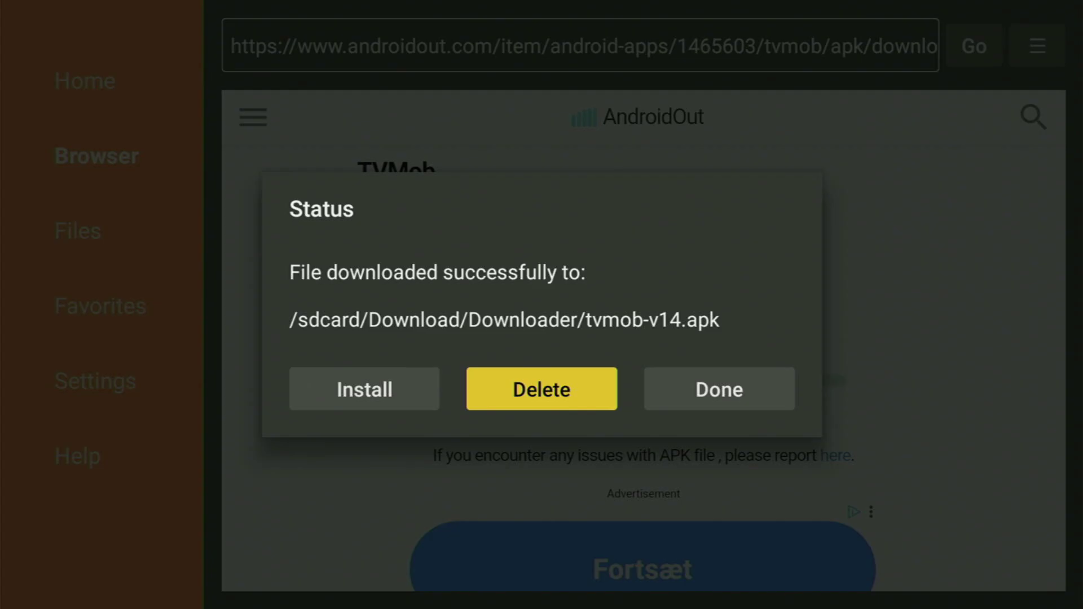
key(Return)
key(Left)
key(Return)
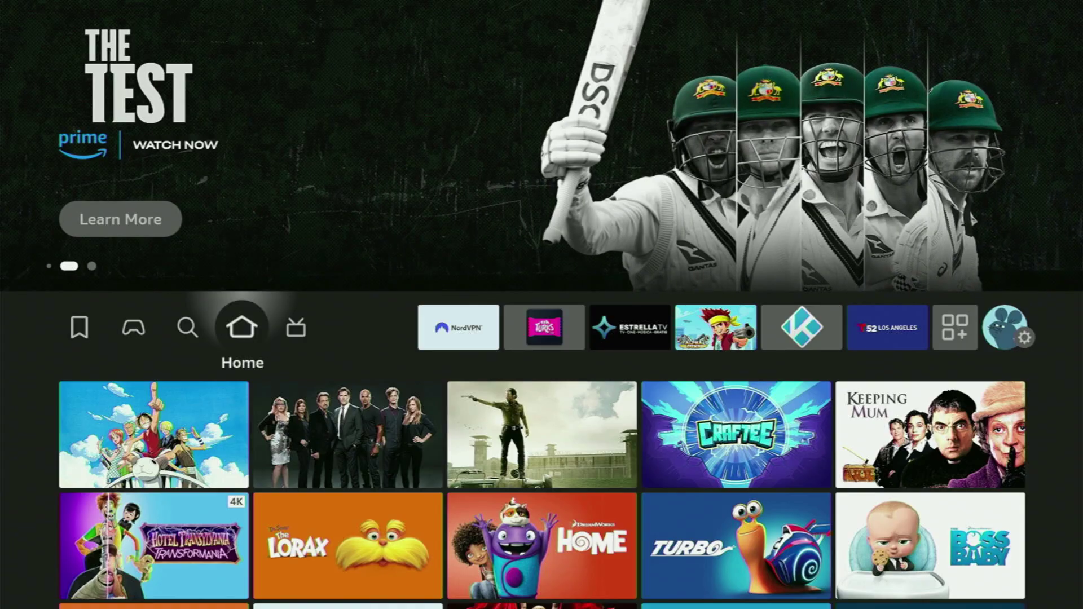
- From the full apps list, use TVMob's options menu to move it to the front
key(Right)
key(Right)
key(Right)
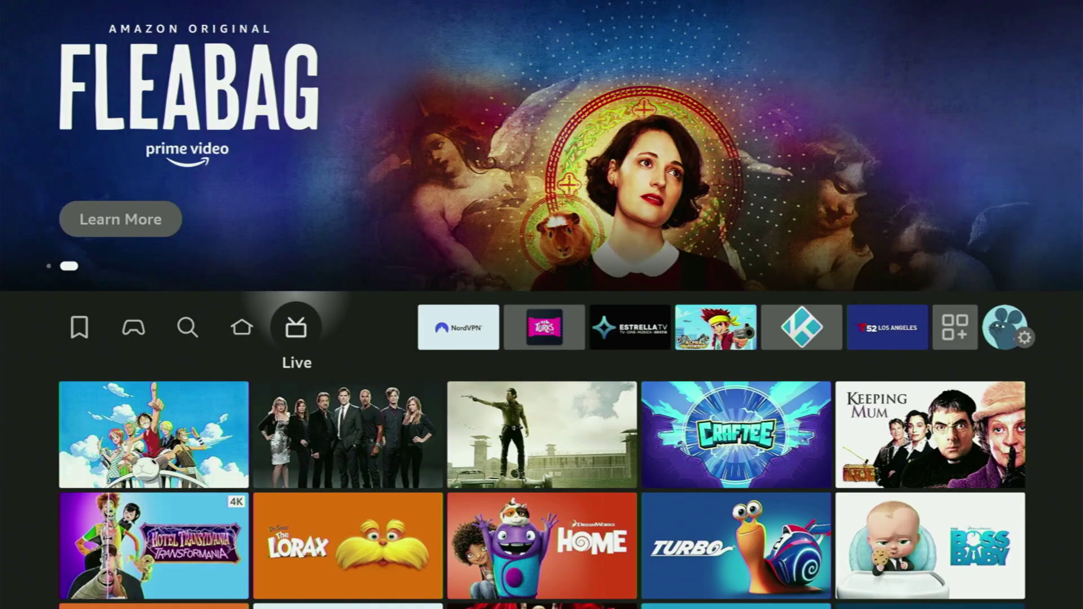
key(Right)
key(Return)
key(Down)
key(Down)
key(Down)
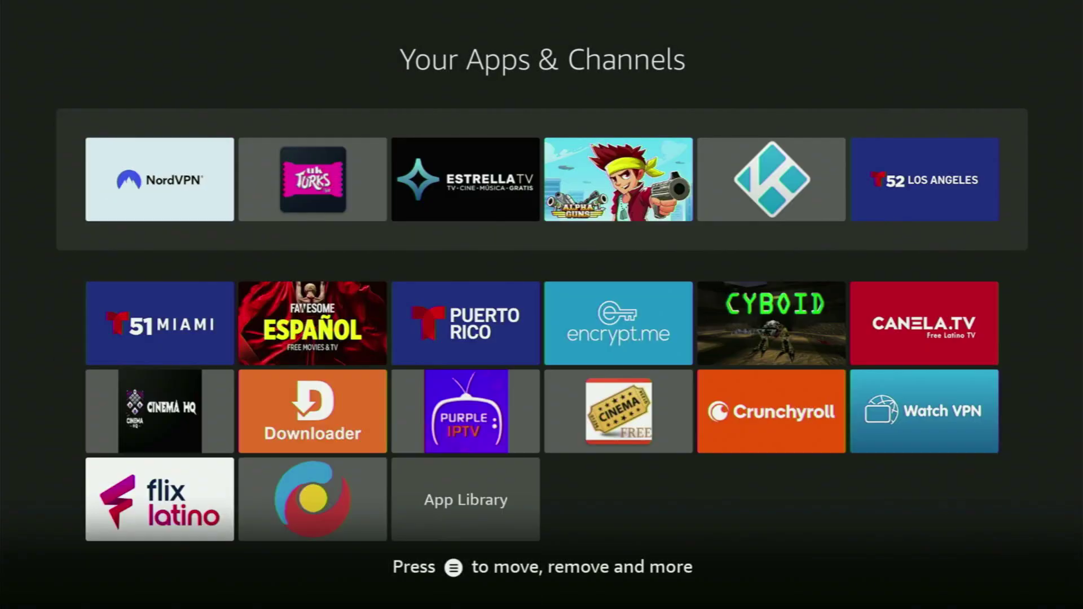
key(Right)
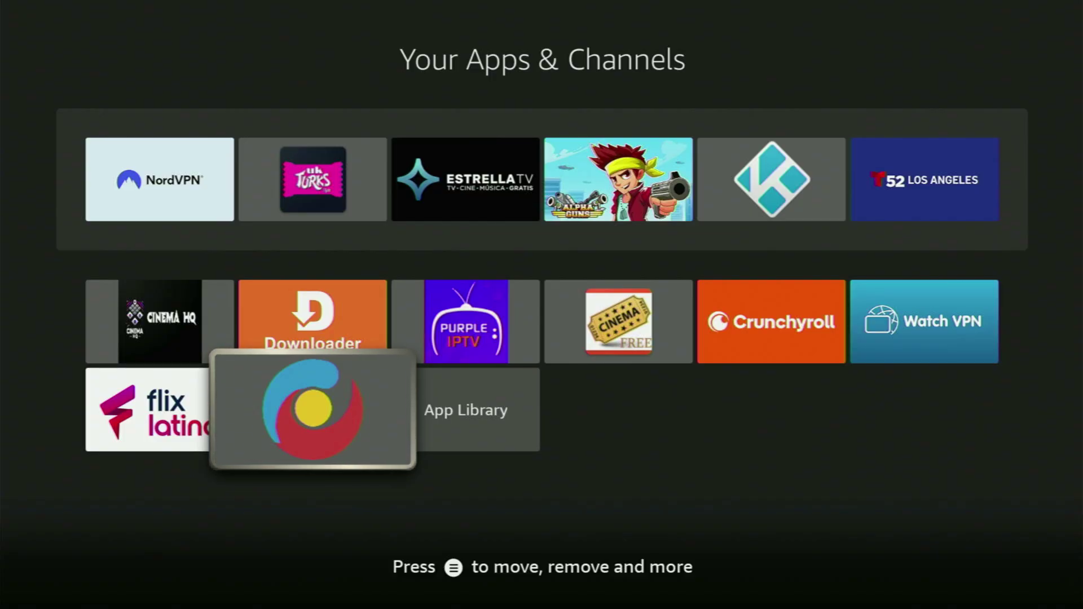
key(Menu)
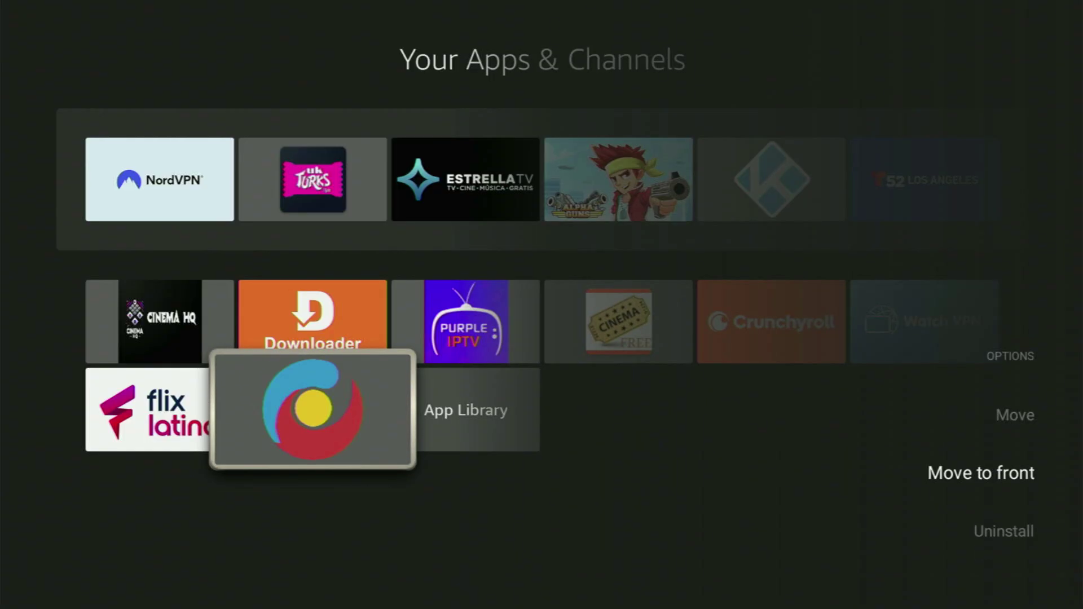
key(Return)
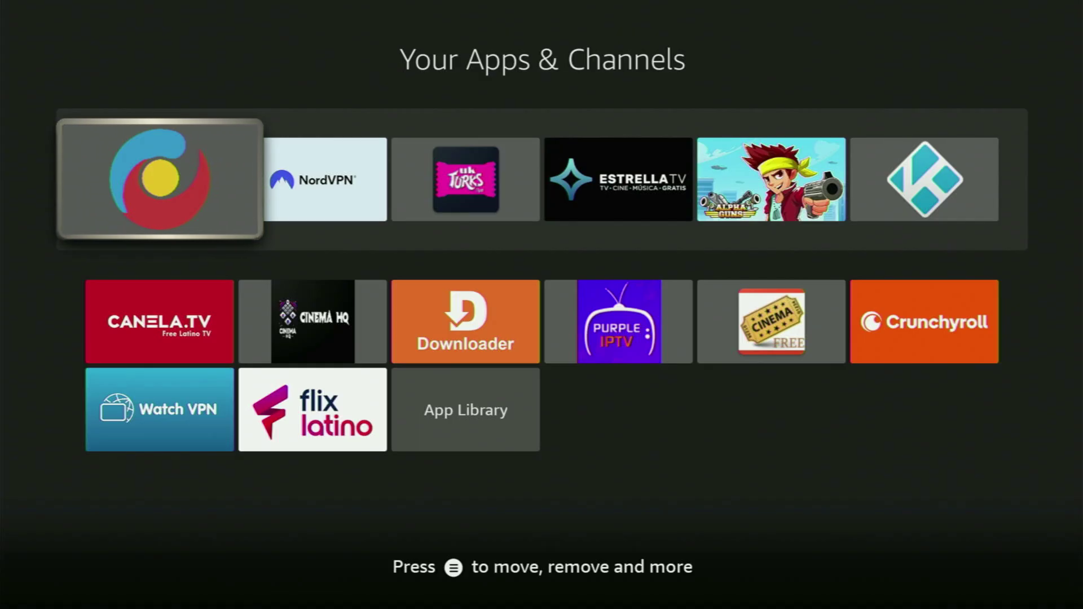
- Highlight the NordVPN app in the apps grid
key(Down)
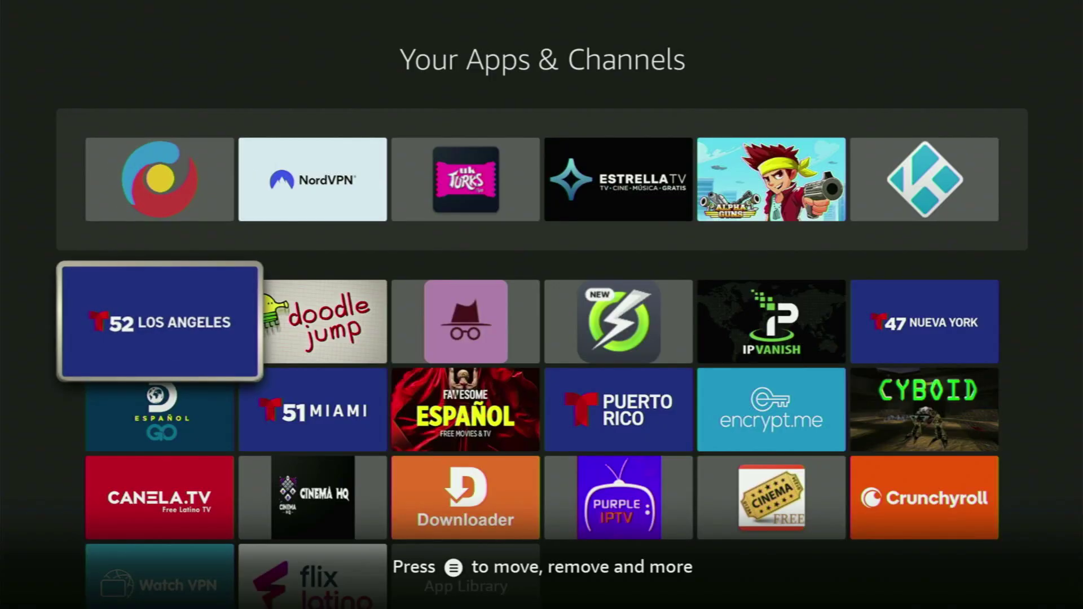
key(Right)
key(Up)
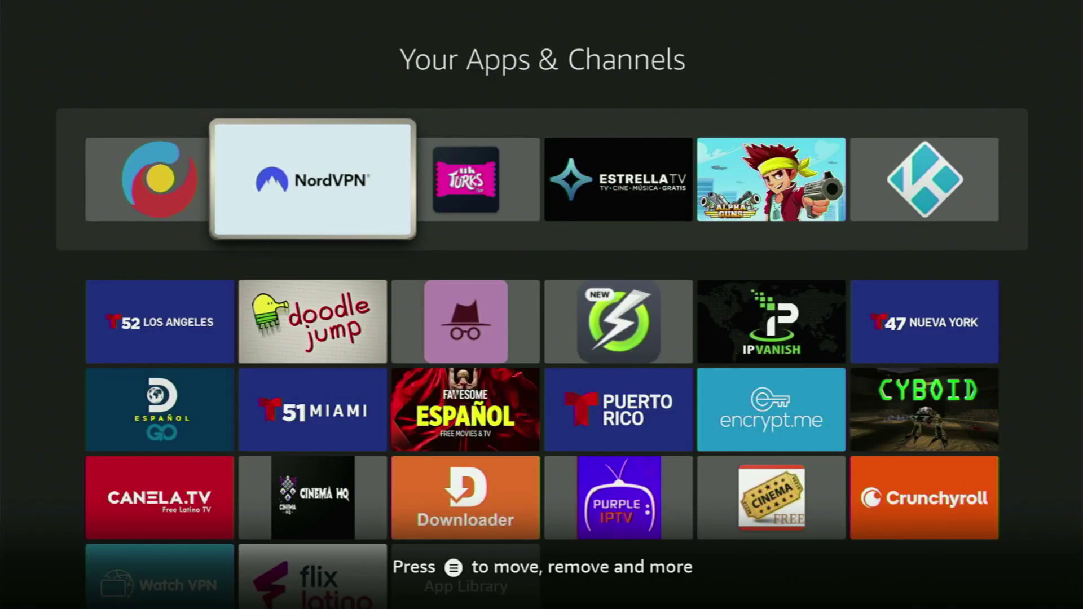